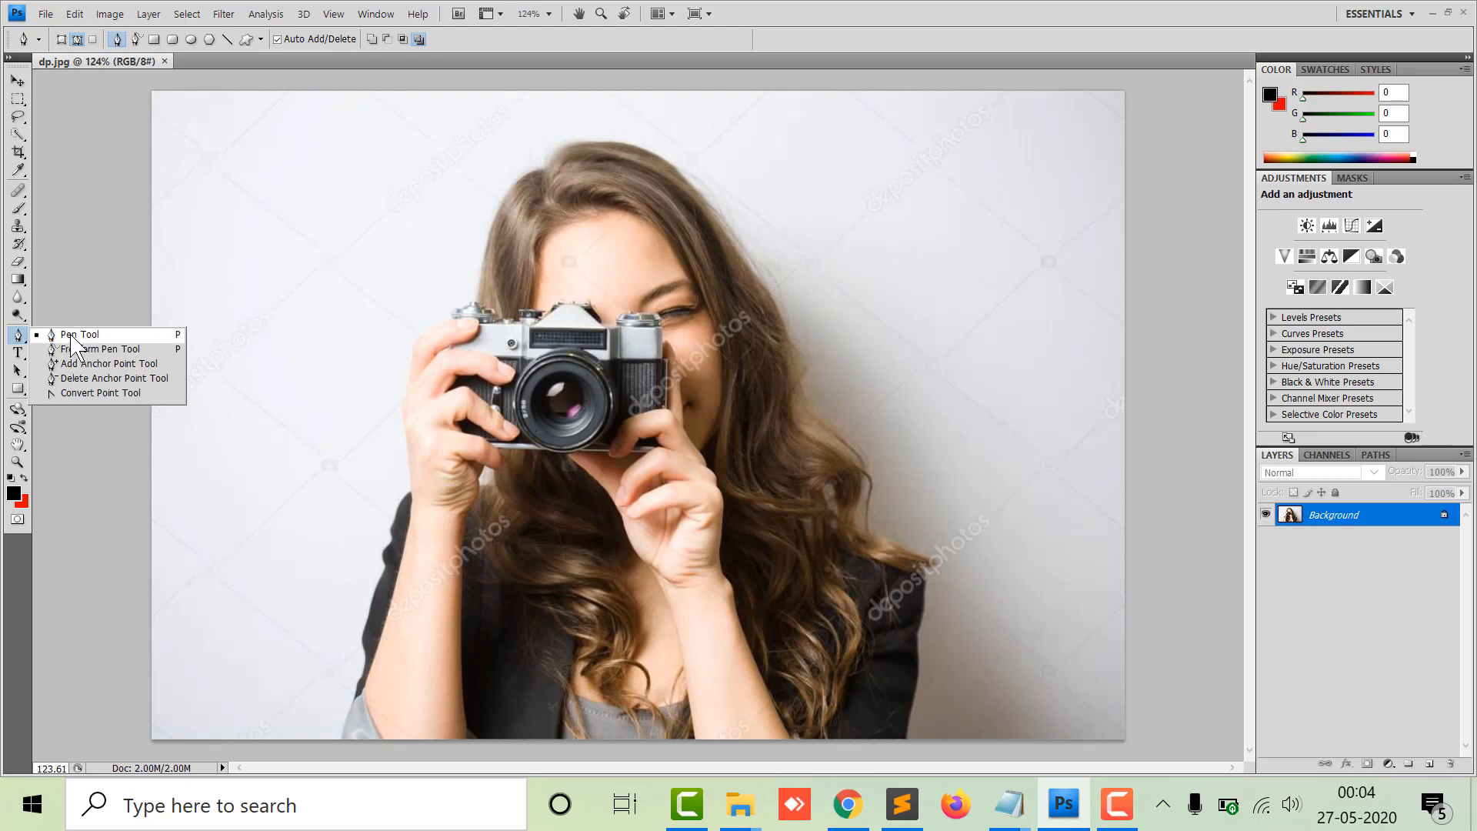
# Select the Pen tool, set a first anchor at the subject's lower-left edge, and zoom in to 300%.
pyautogui.click(72, 337)
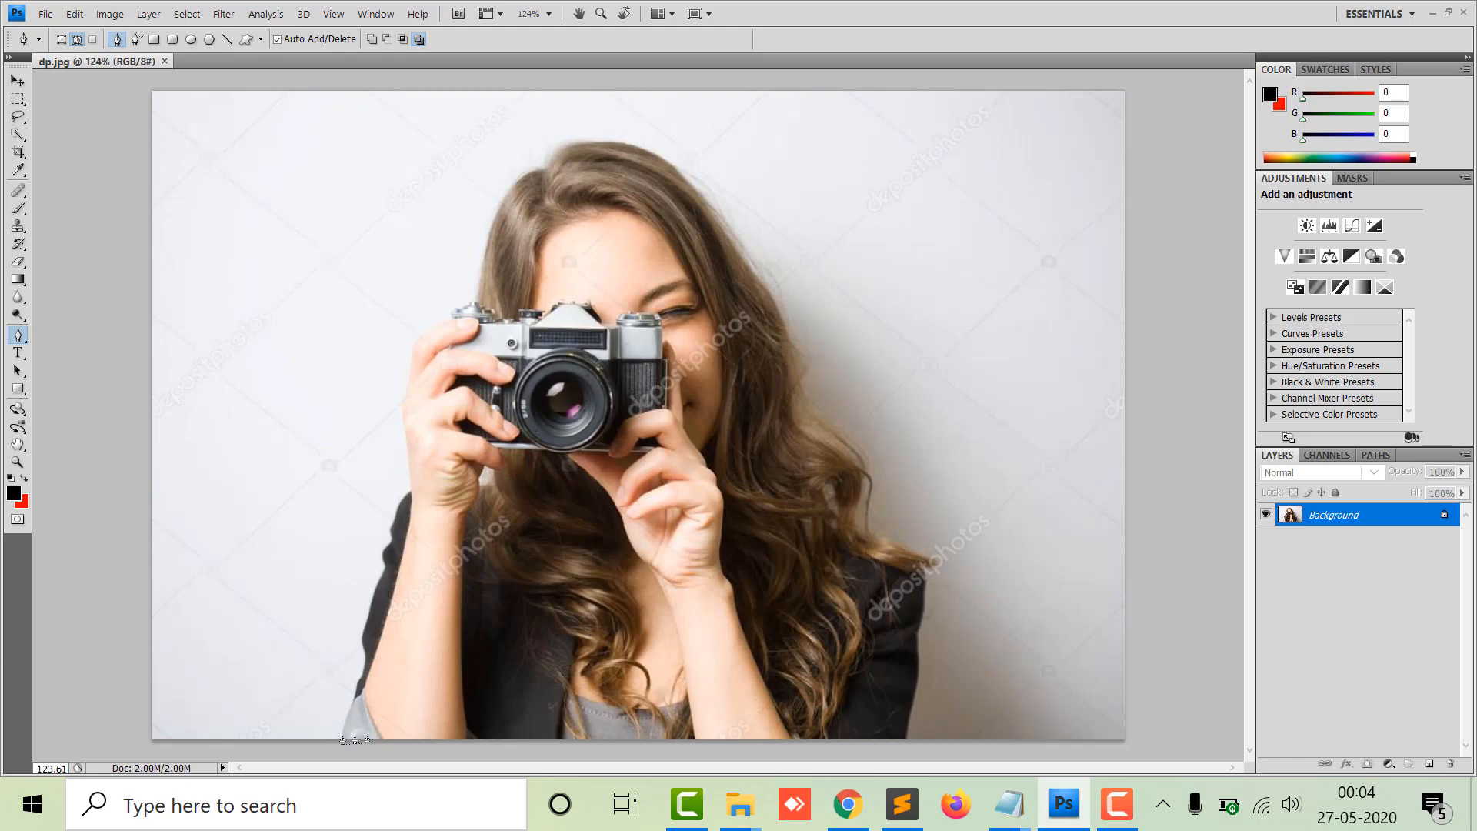
pyautogui.click(342, 737)
pyautogui.hotkey('ctrl', '+')
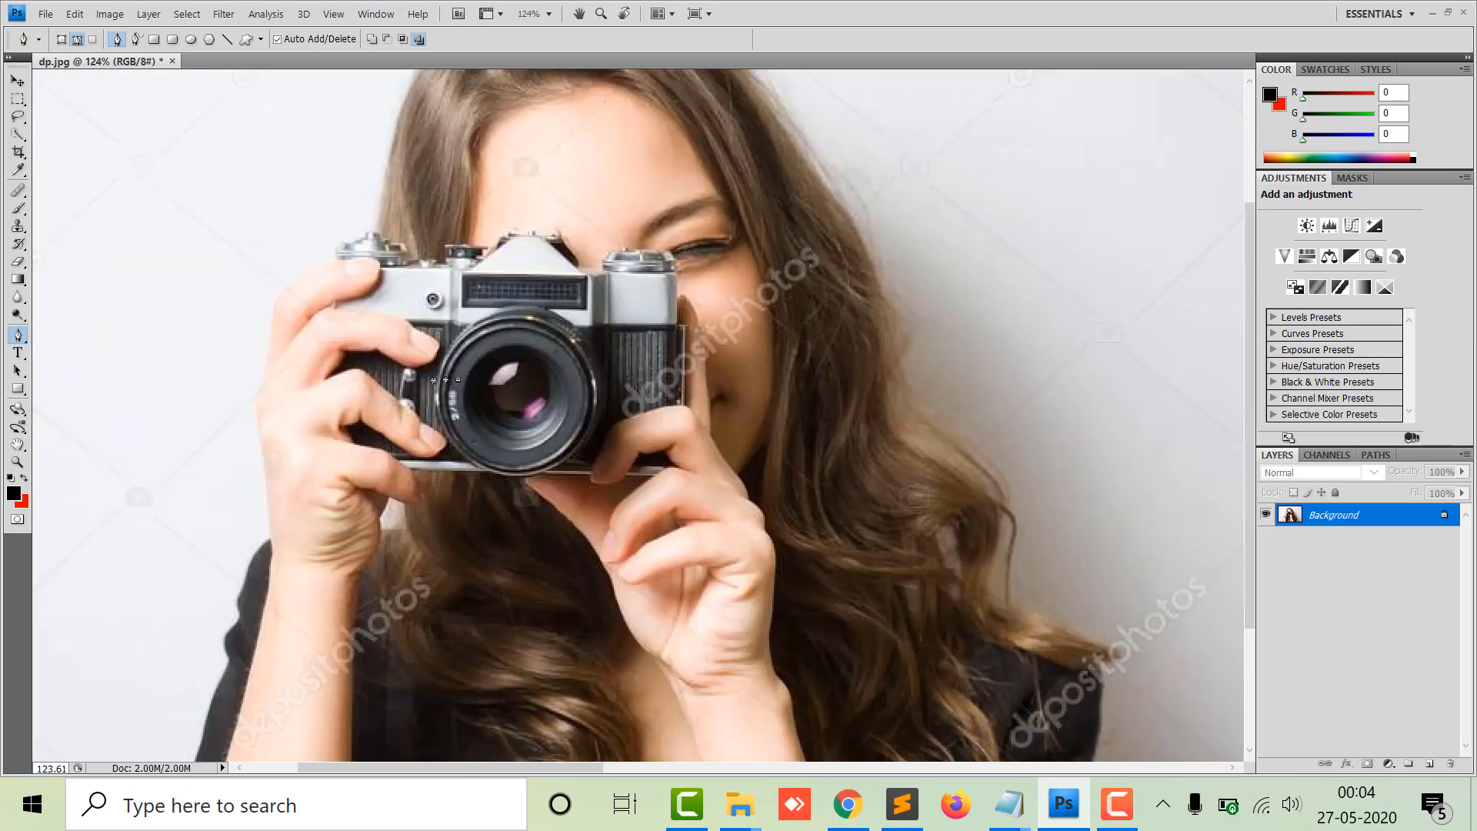
pyautogui.hotkey('ctrl', '+')
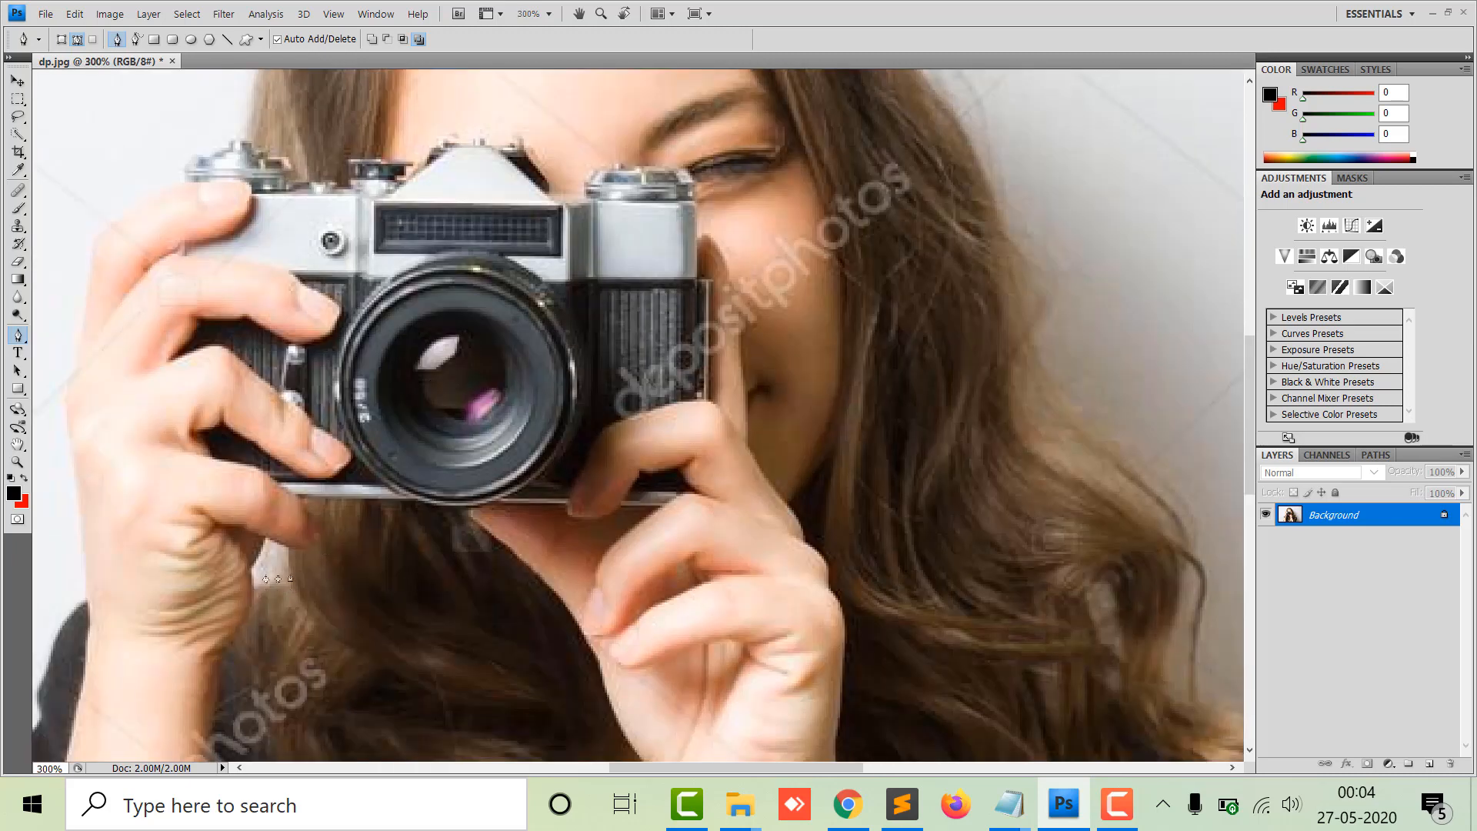
# Delete the path just started at the subject's lower-left edge.
pyautogui.scroll(-5, 429, 495)
pyautogui.hscroll(-5, 428, 495)
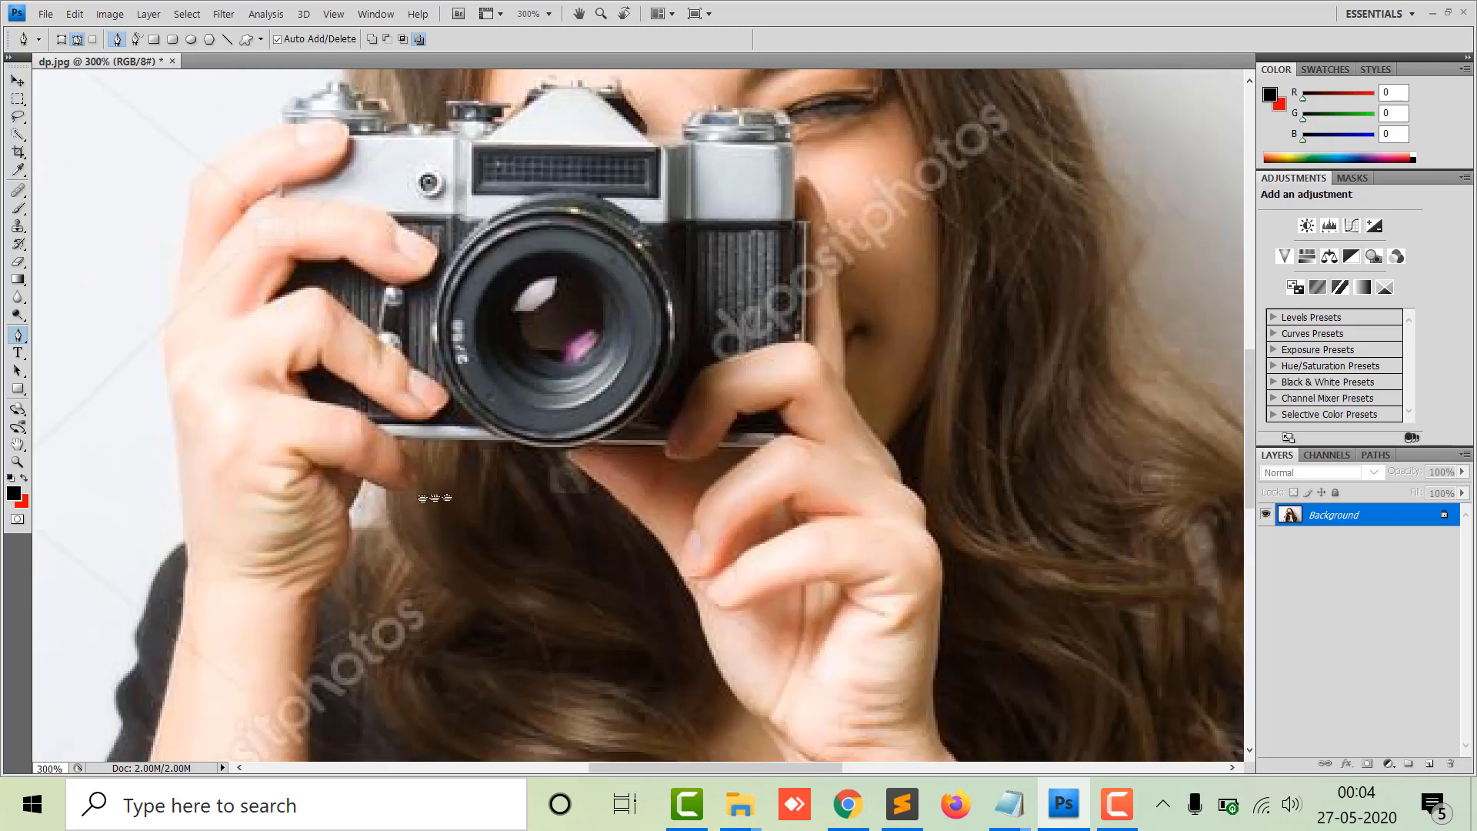
pyautogui.scroll(-10, 677, 501)
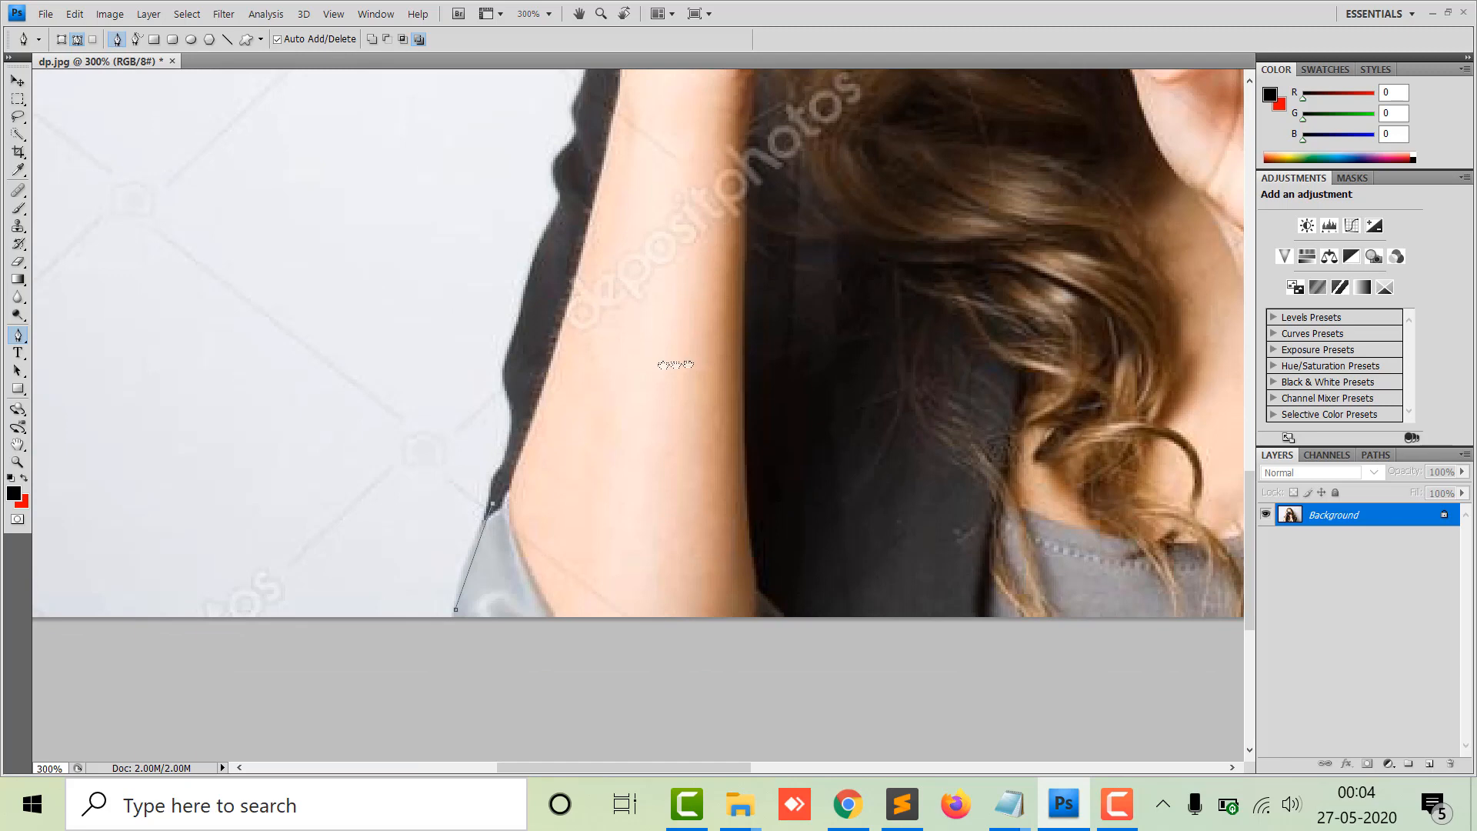
pyautogui.scroll(1, 680, 313)
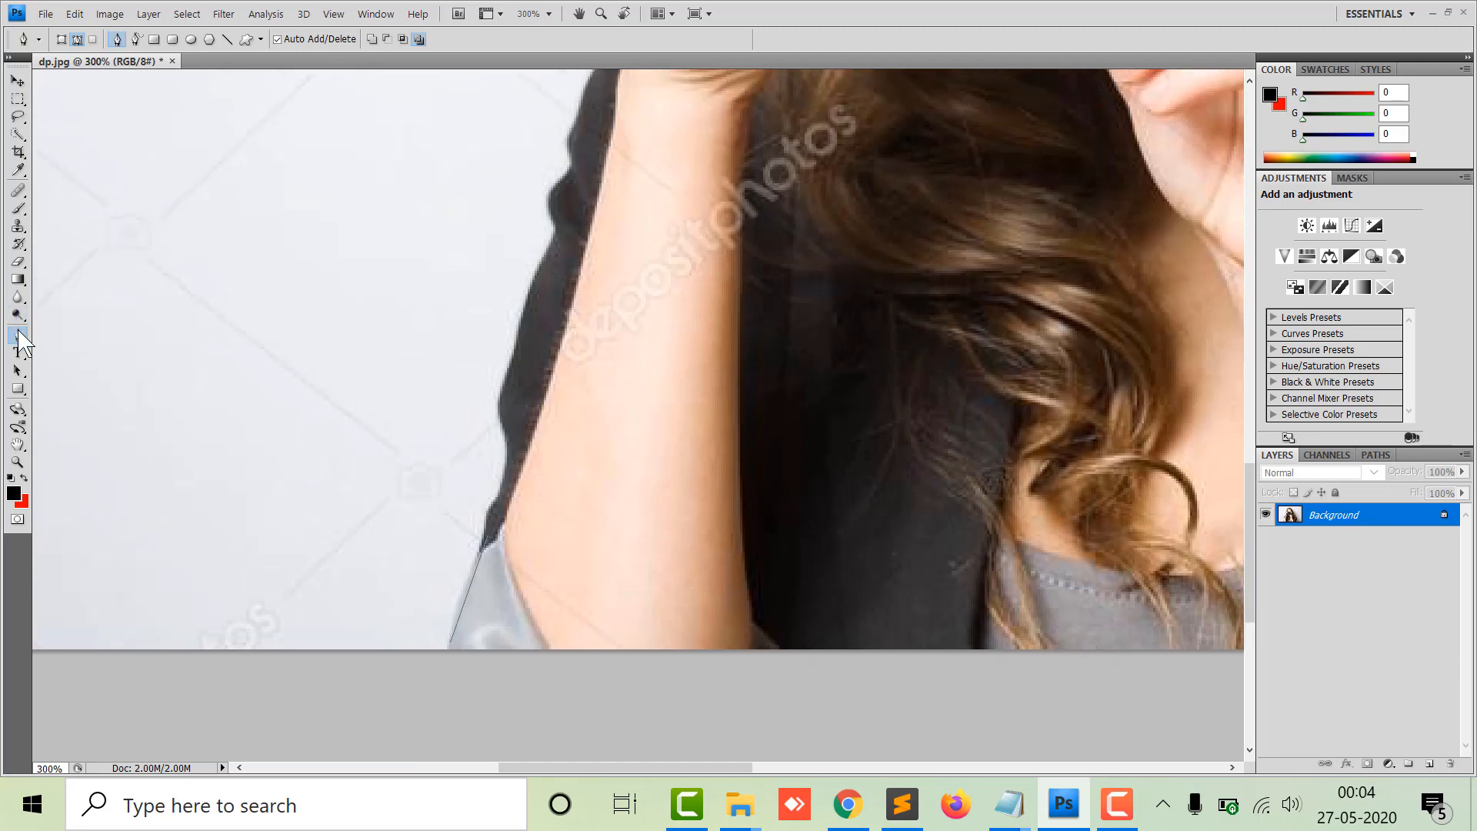
pyautogui.rightClick(482, 585)
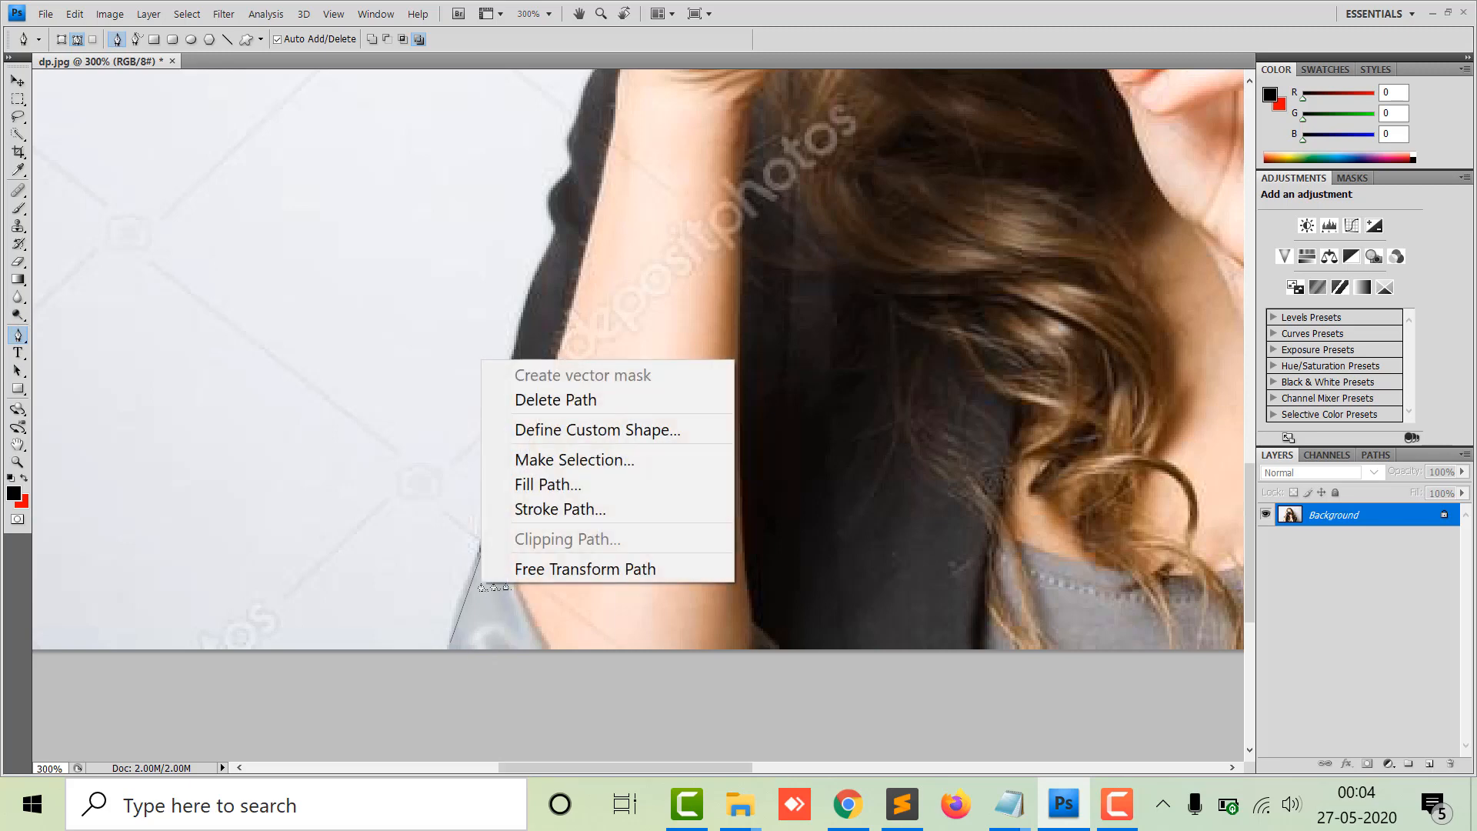
pyautogui.click(585, 401)
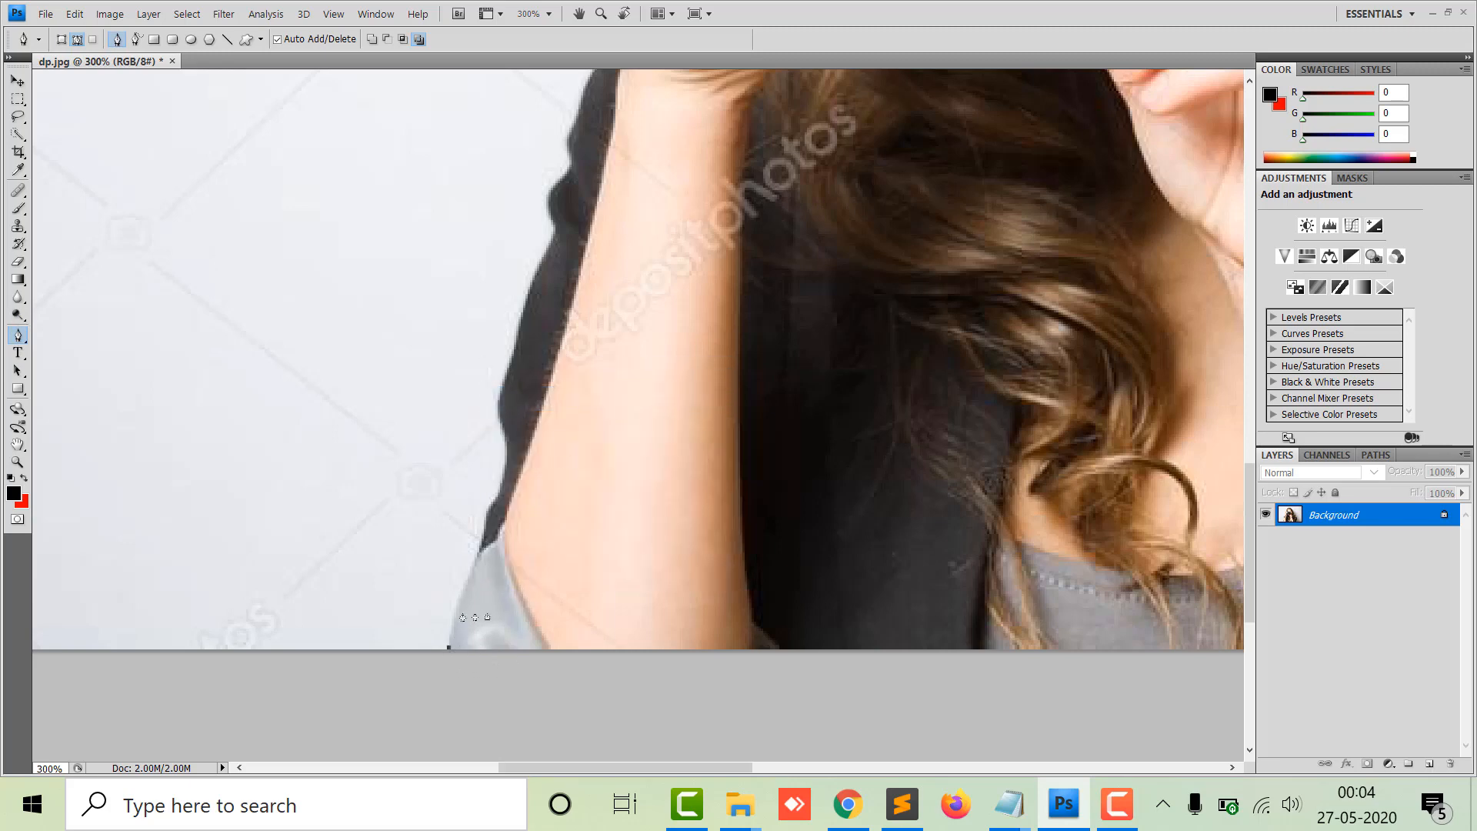
# Start a new Pen path at the bottom of the left shoulder and trace upward along the arm's outer edge.
pyautogui.click(480, 559)
pyautogui.moveTo(507, 493); pyautogui.dragTo(507, 411)
pyautogui.click(523, 335)
pyautogui.click(557, 236)
pyautogui.scroll(5, 629, 238)
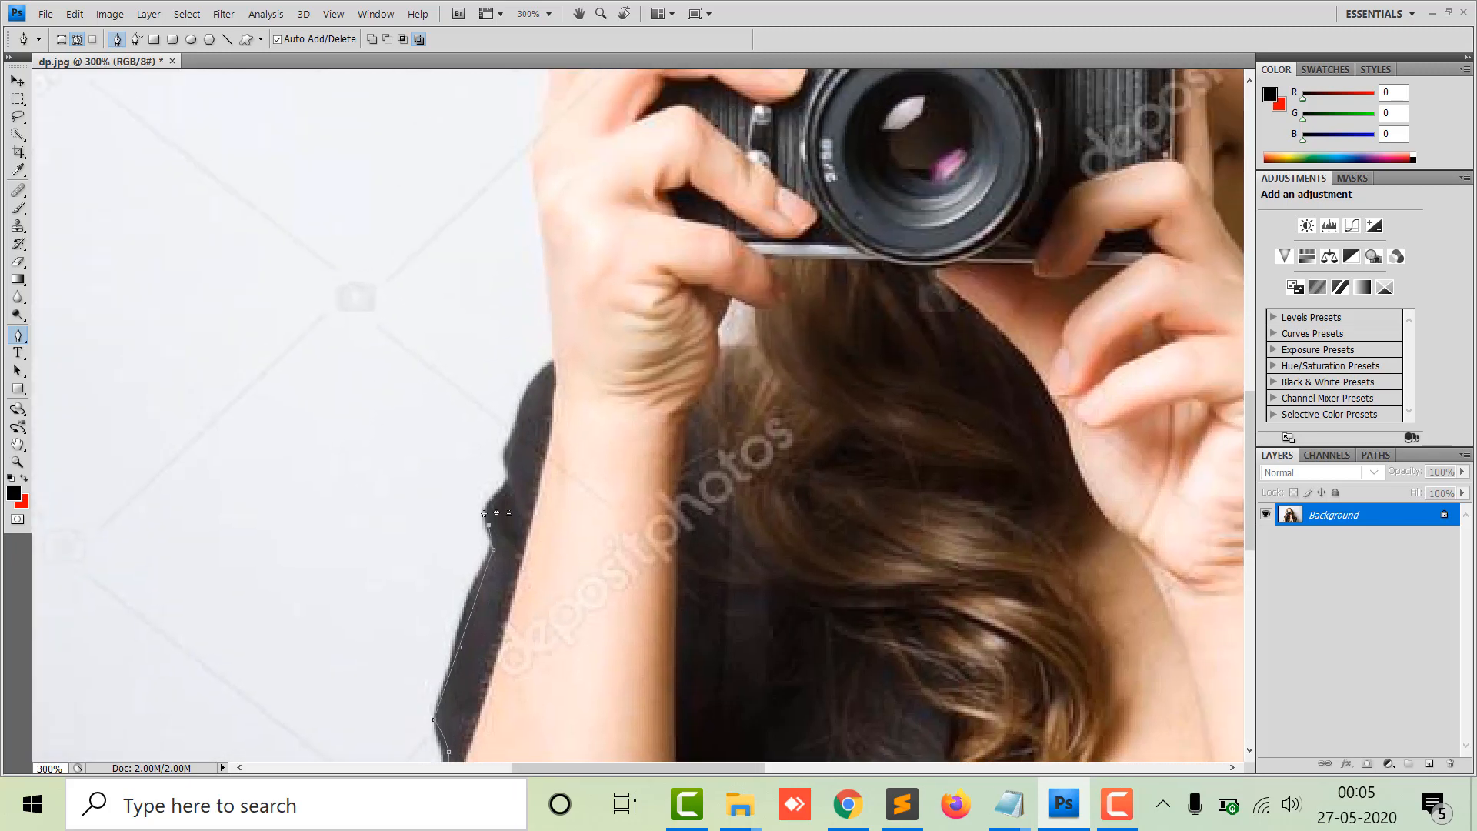
# Continue the path up the left arm's outer edge toward the hand.
pyautogui.click(491, 503)
pyautogui.click(531, 394)
pyautogui.click(550, 369)
pyautogui.moveTo(603, 255); pyautogui.dragTo(643, 539)
pyautogui.click(628, 567)
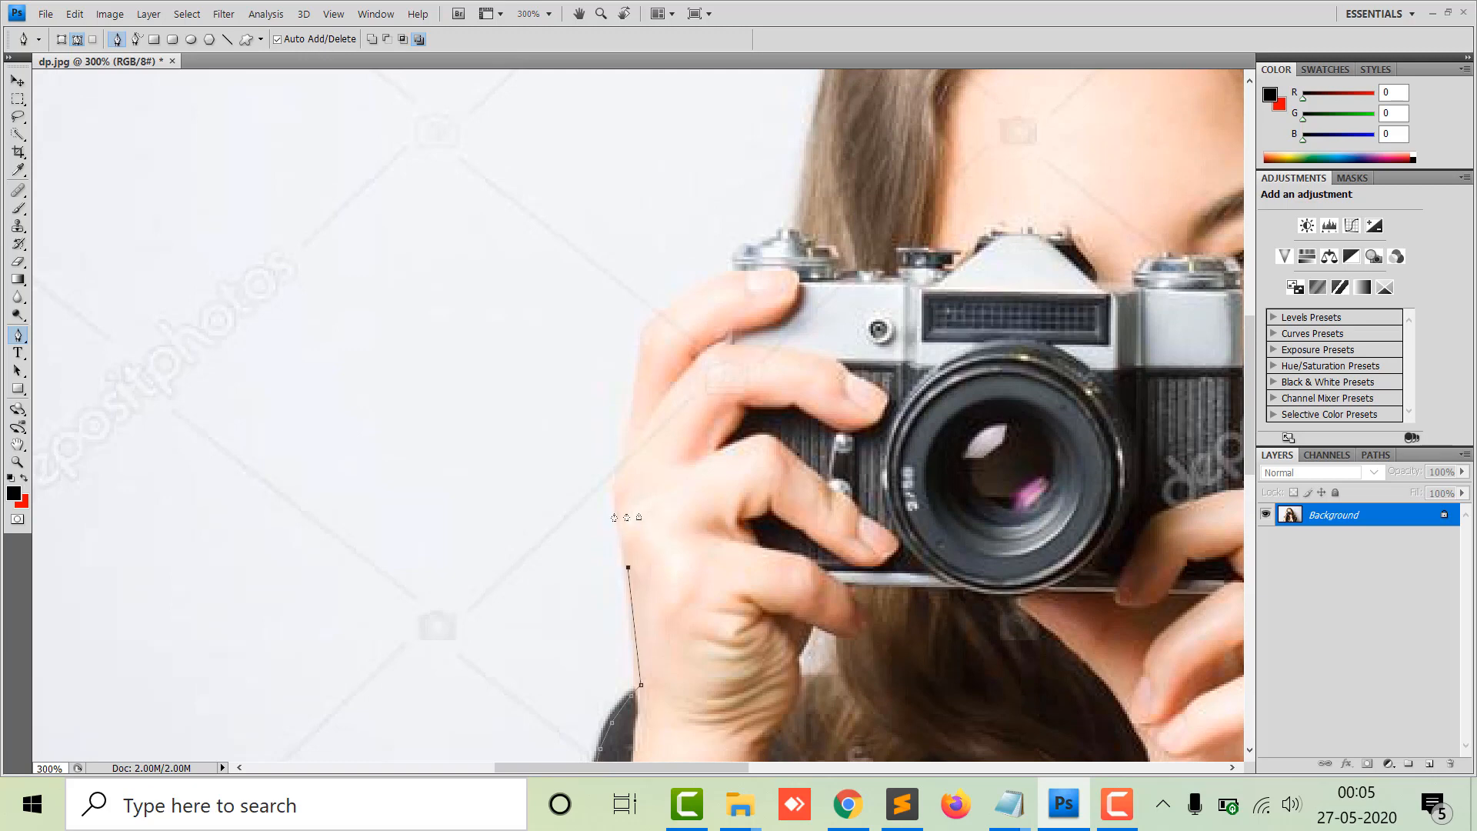
# Trace the path around the left hand's fingers and over the top of the camera.
pyautogui.click(614, 499)
pyautogui.click(617, 457)
pyautogui.click(630, 416)
pyautogui.click(640, 358)
pyautogui.click(647, 329)
pyautogui.click(662, 308)
pyautogui.click(708, 275)
pyautogui.click(736, 248)
pyautogui.click(758, 236)
pyautogui.click(788, 225)
pyautogui.moveTo(851, 145); pyautogui.dragTo(697, 443)
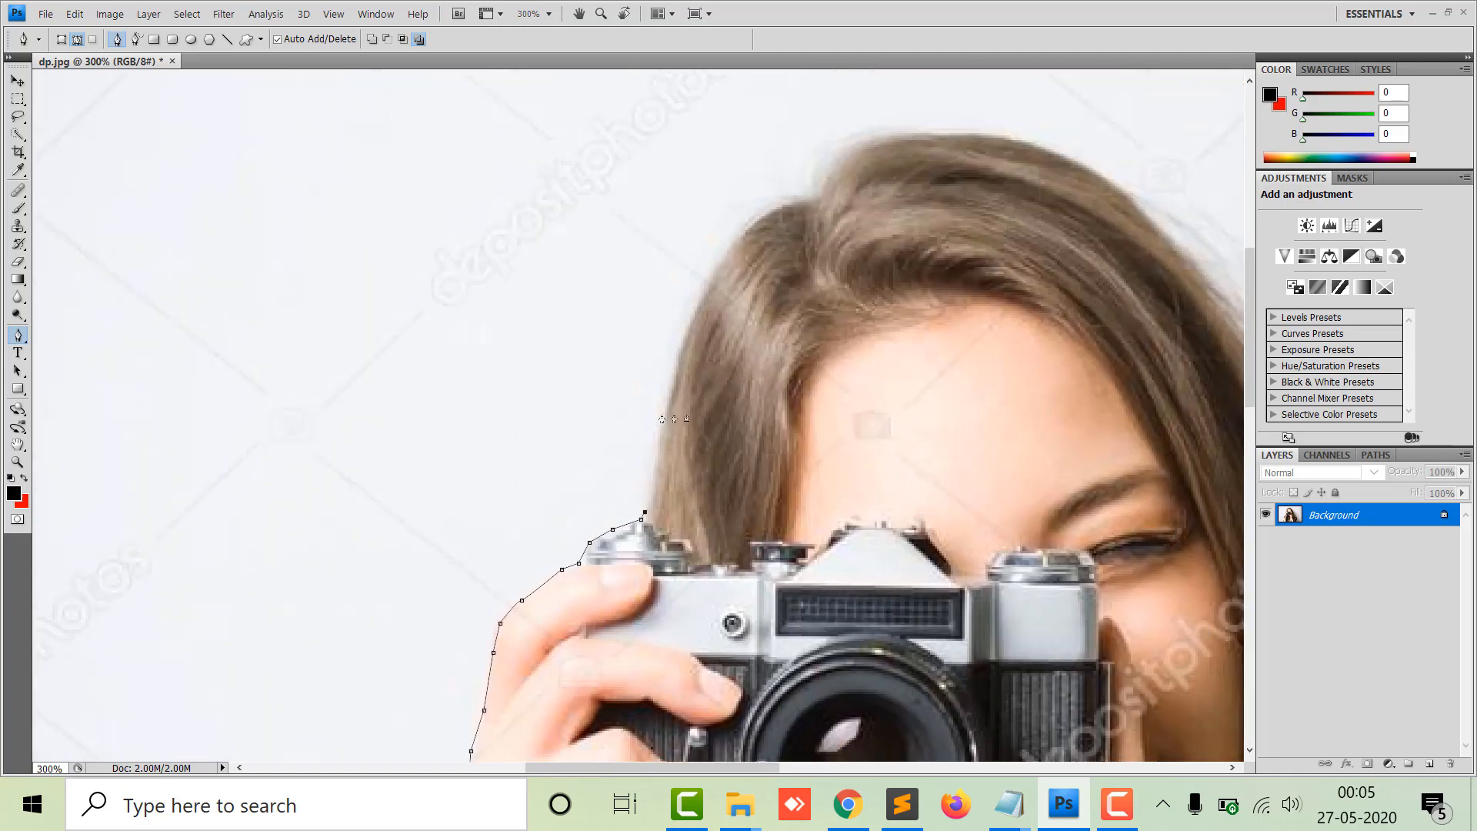
# Trace the path up the left edge of the hair to the top of the head.
pyautogui.click(662, 415)
pyautogui.click(679, 334)
pyautogui.click(714, 267)
pyautogui.click(745, 226)
pyautogui.click(795, 192)
pyautogui.click(829, 179)
pyautogui.click(848, 151)
pyautogui.click(873, 139)
pyautogui.click(893, 135)
pyautogui.click(1015, 138)
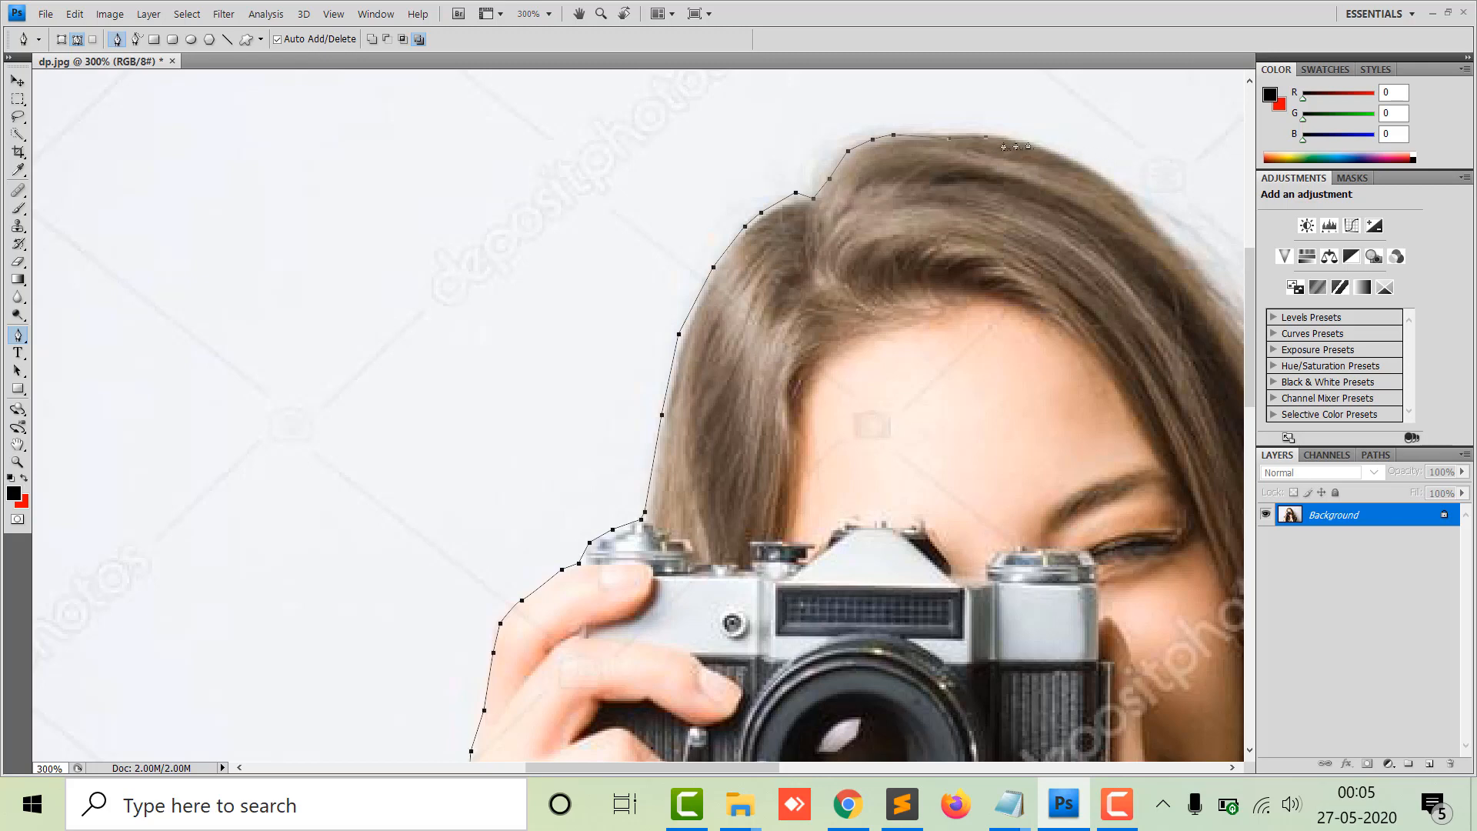
pyautogui.press('Delete')
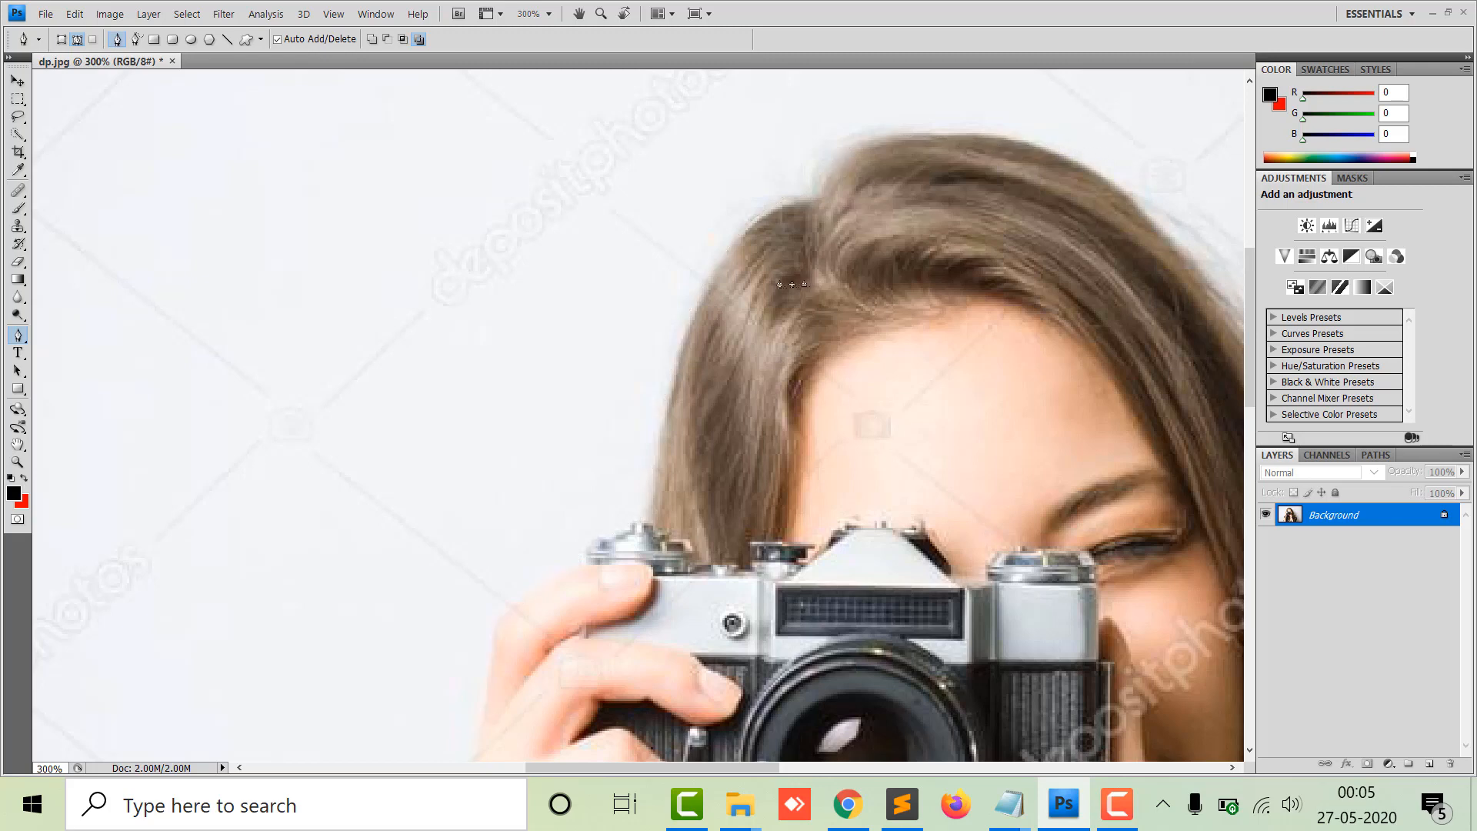
pyautogui.moveTo(756, 303); pyautogui.dragTo(754, 298)
pyautogui.hotkey('ctrl', 'alt', 'z')
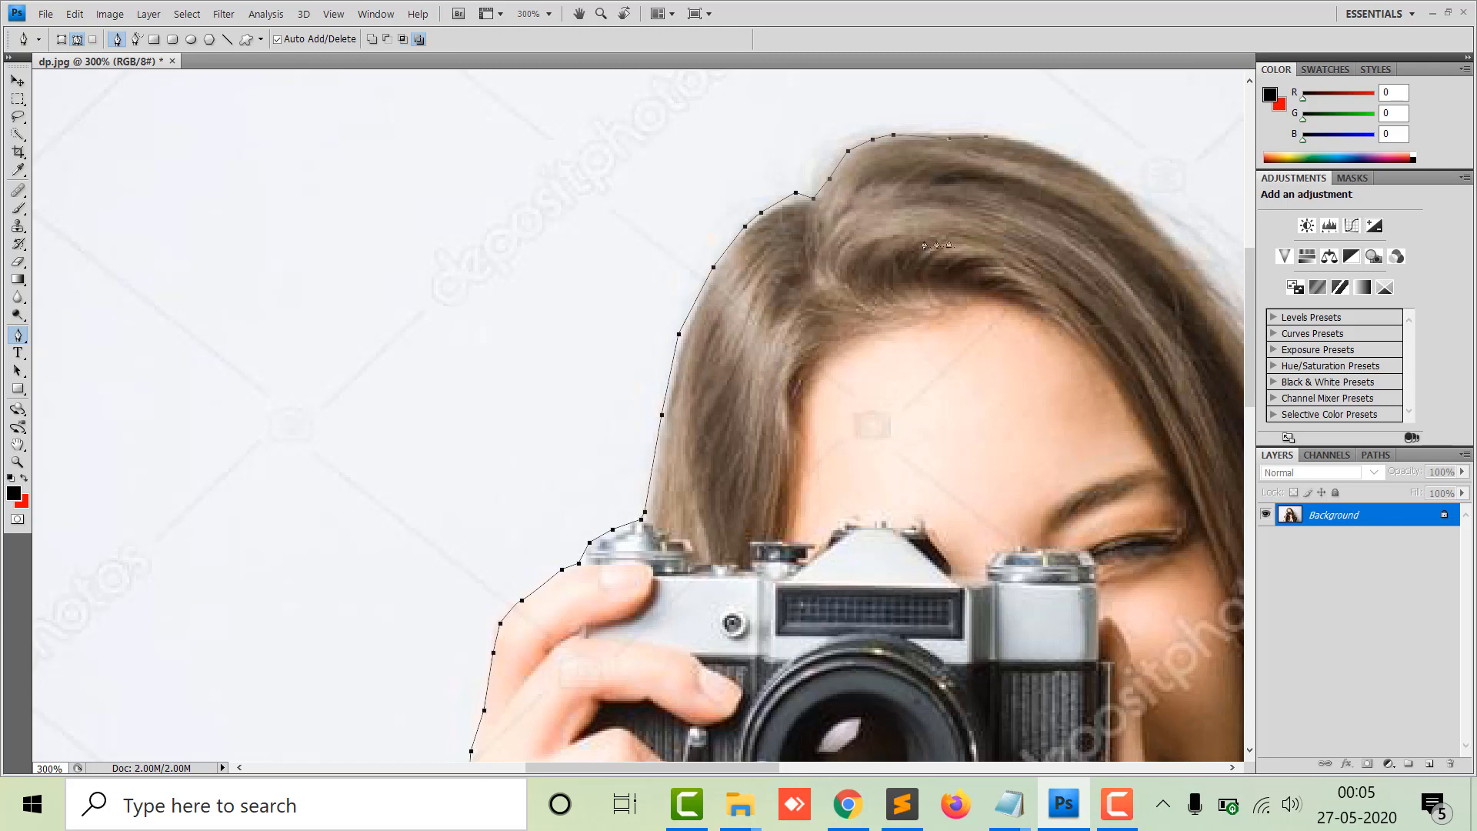
# Continue the path across the top of the hair and down its right side.
pyautogui.moveTo(1055, 236); pyautogui.dragTo(759, 257)
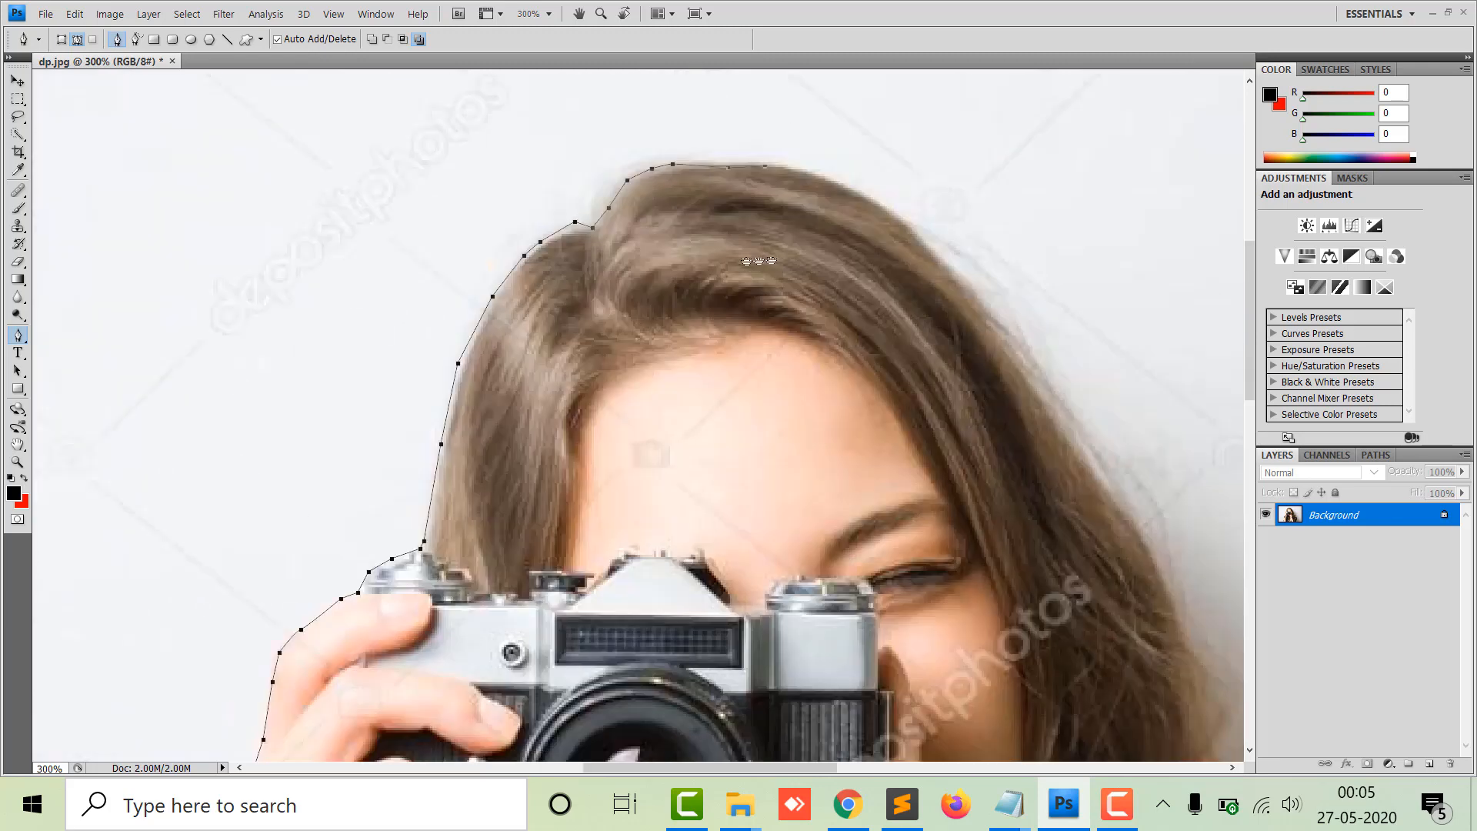
pyautogui.click(741, 183)
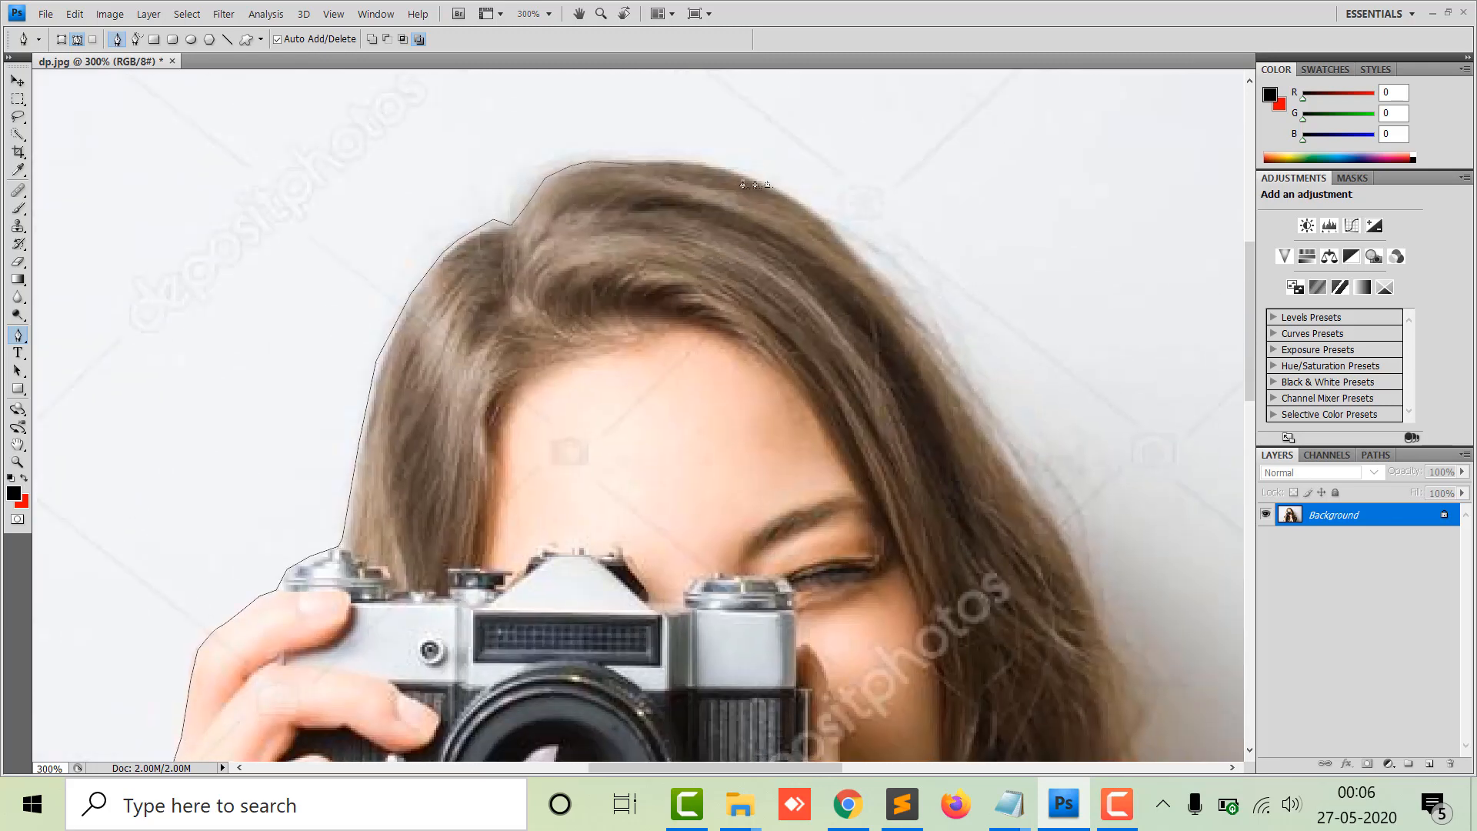
pyautogui.click(783, 197)
pyautogui.click(949, 381)
pyautogui.moveTo(1100, 645); pyautogui.dragTo(939, 264)
pyautogui.click(931, 267)
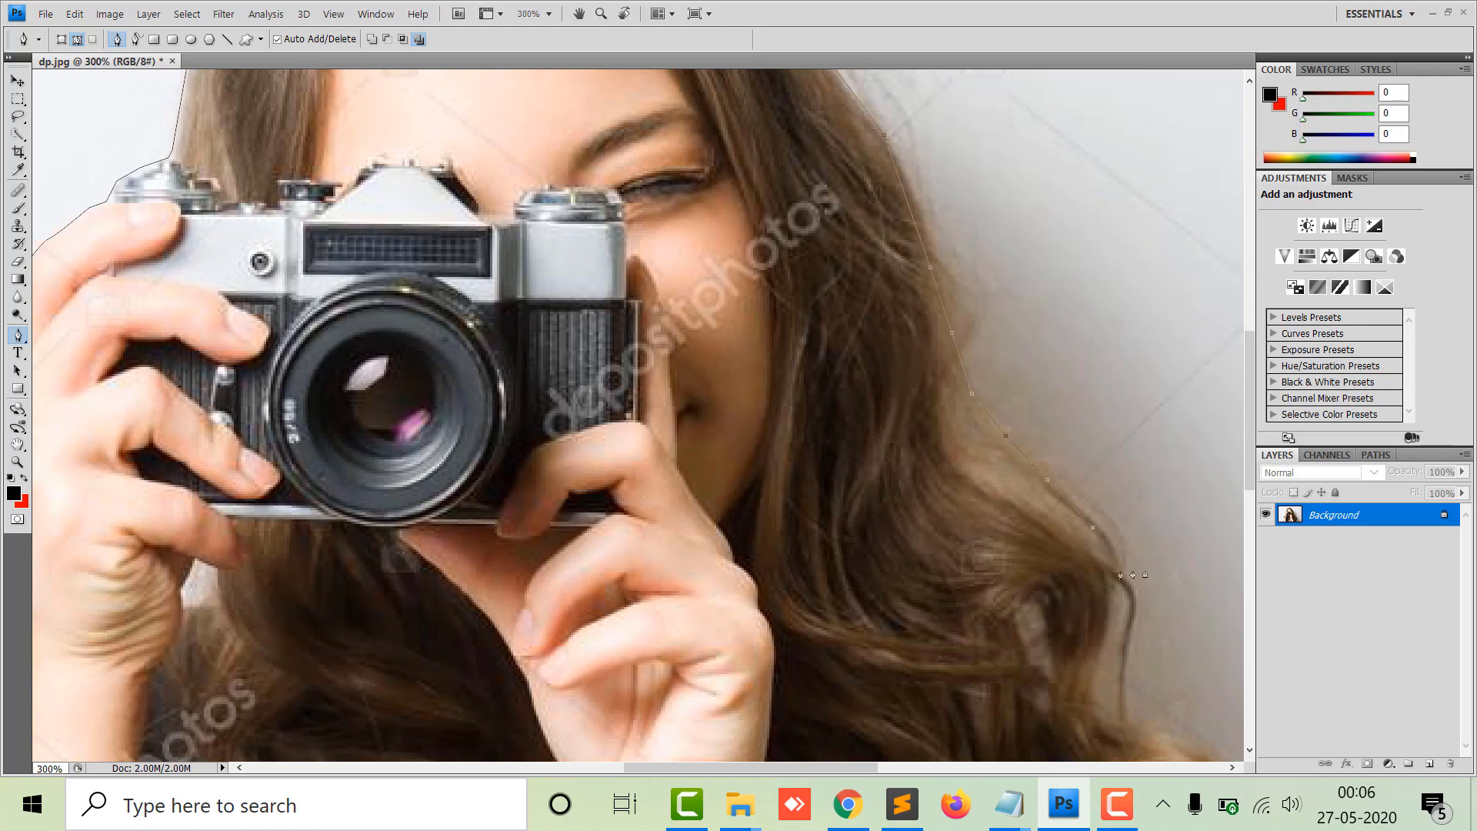
# Extend the path down the right edge of the hair to the shoulder.
pyautogui.click(1123, 575)
pyautogui.click(1107, 652)
pyautogui.moveTo(1108, 656); pyautogui.dragTo(939, 306)
pyautogui.moveTo(921, 358); pyautogui.dragTo(977, 361)
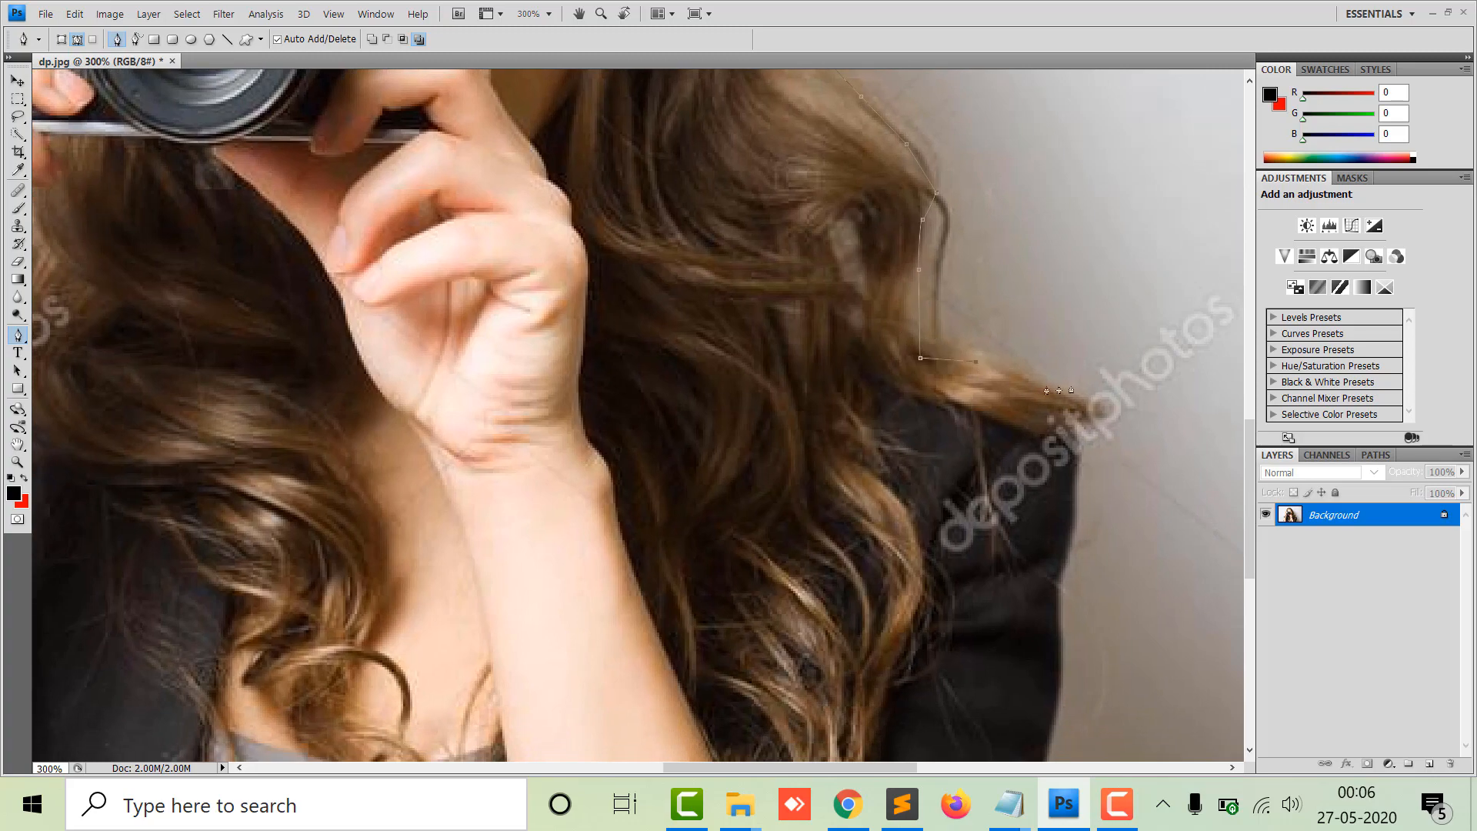
# Trace the path down the right shoulder's outline to the image's bottom edge.
pyautogui.click(1069, 534)
pyautogui.click(1052, 603)
pyautogui.click(1061, 695)
pyautogui.moveTo(1039, 662); pyautogui.dragTo(1016, 416)
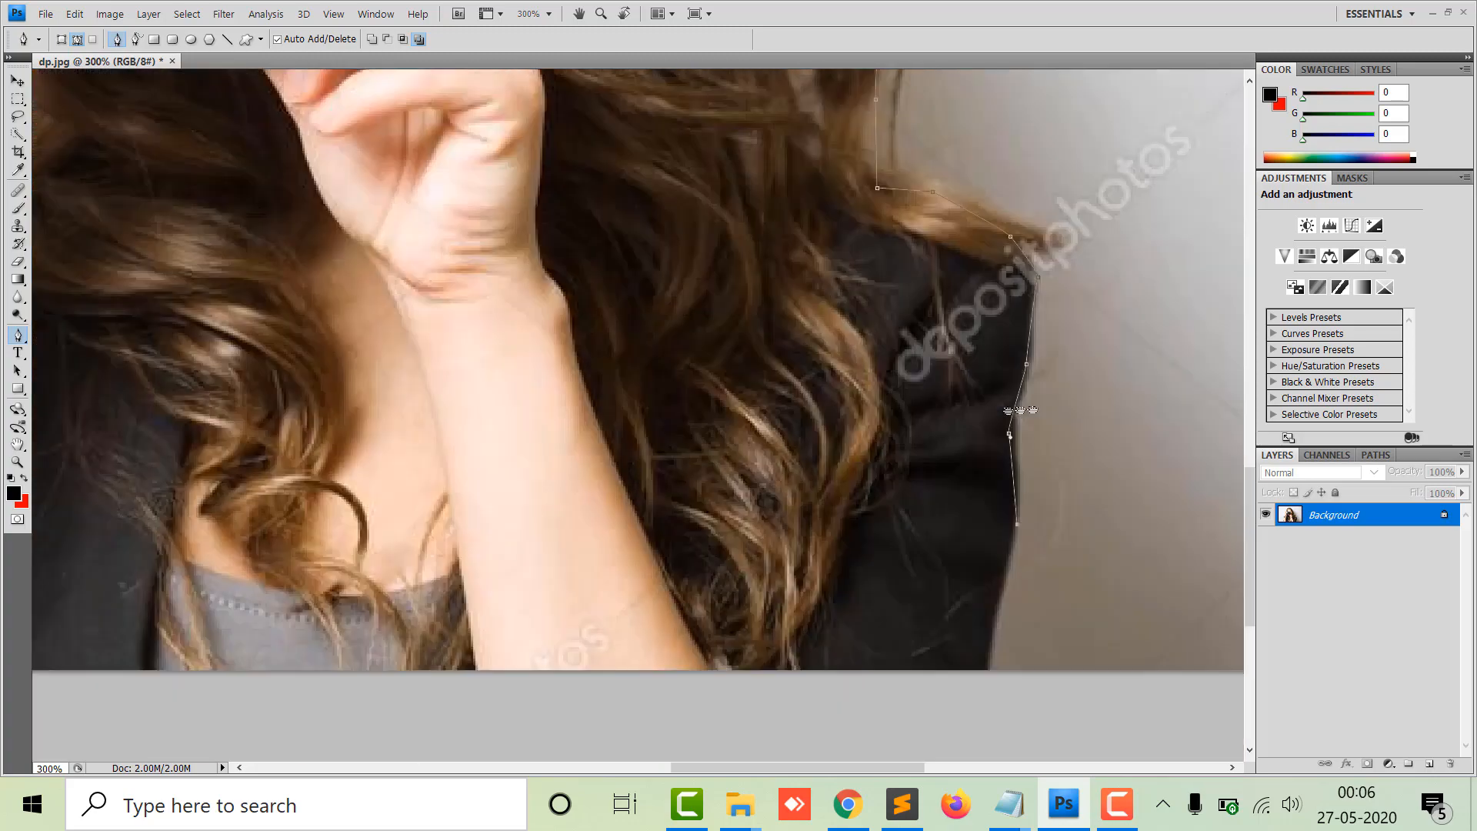
pyautogui.click(1010, 504)
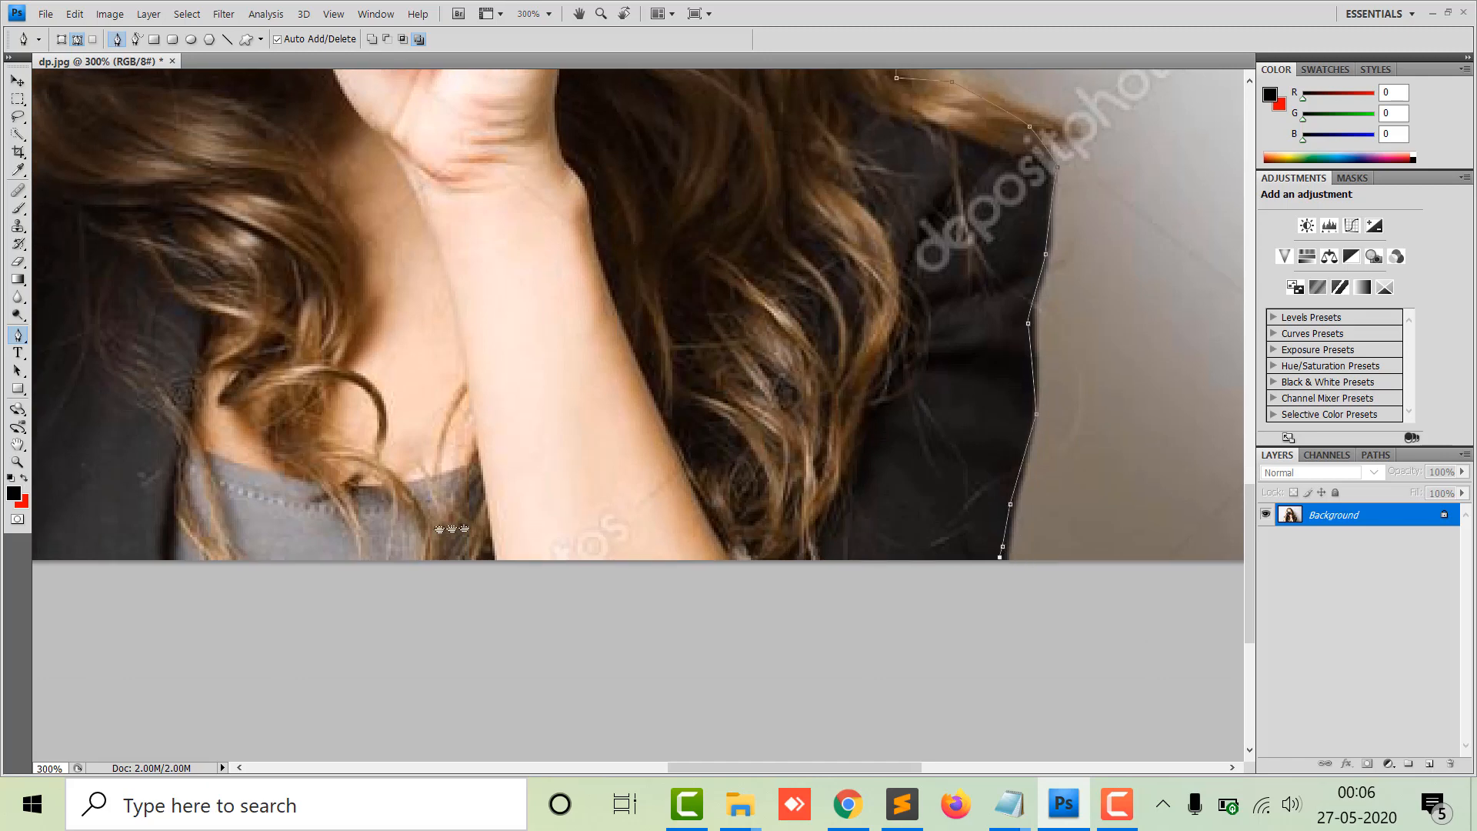
# Close the path back at the starting anchor on the lower-left edge.
pyautogui.moveTo(412, 529); pyautogui.dragTo(923, 467)
pyautogui.moveTo(231, 481); pyautogui.dragTo(237, 483)
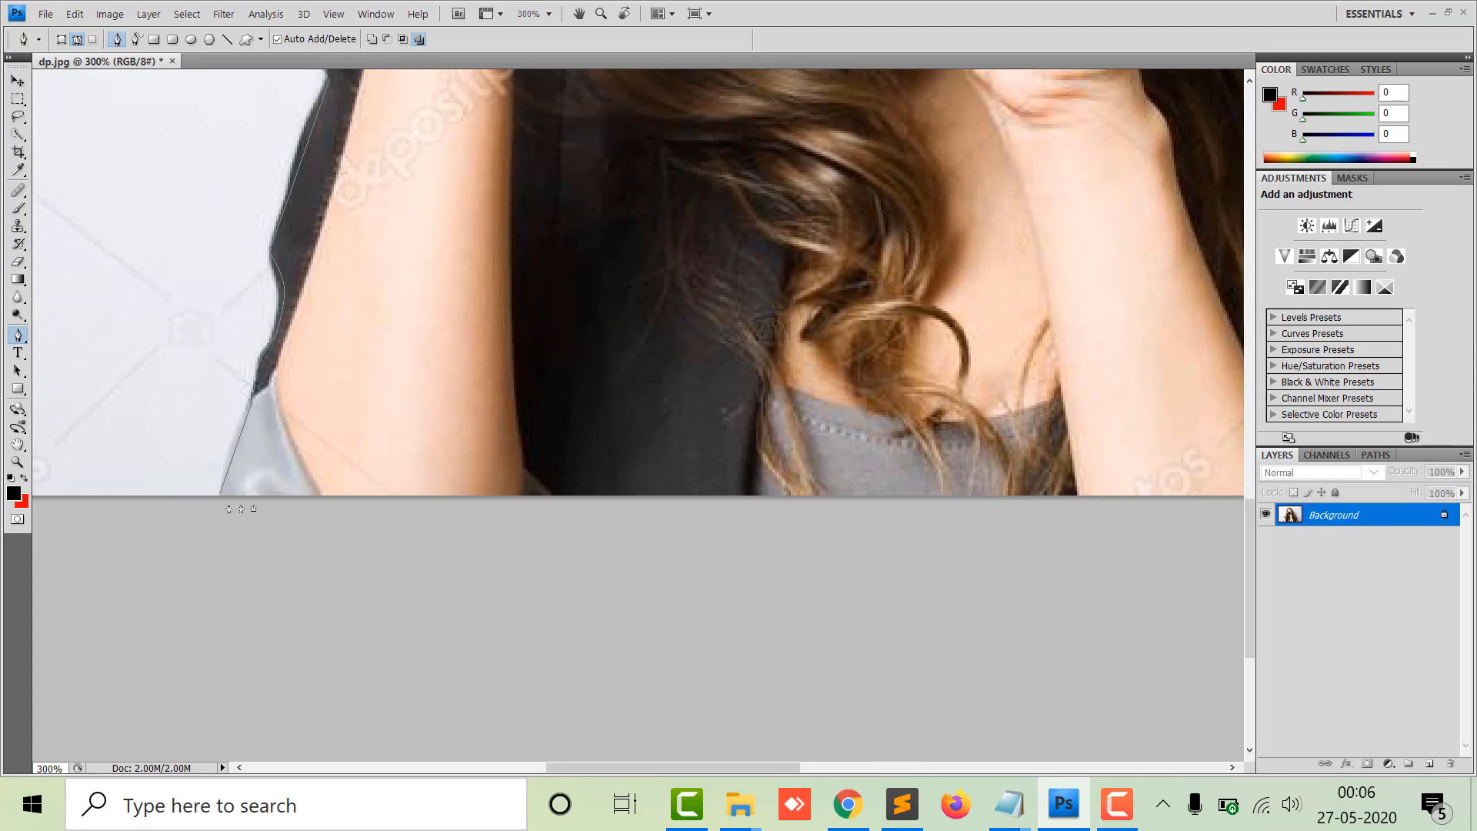
pyautogui.click(226, 494)
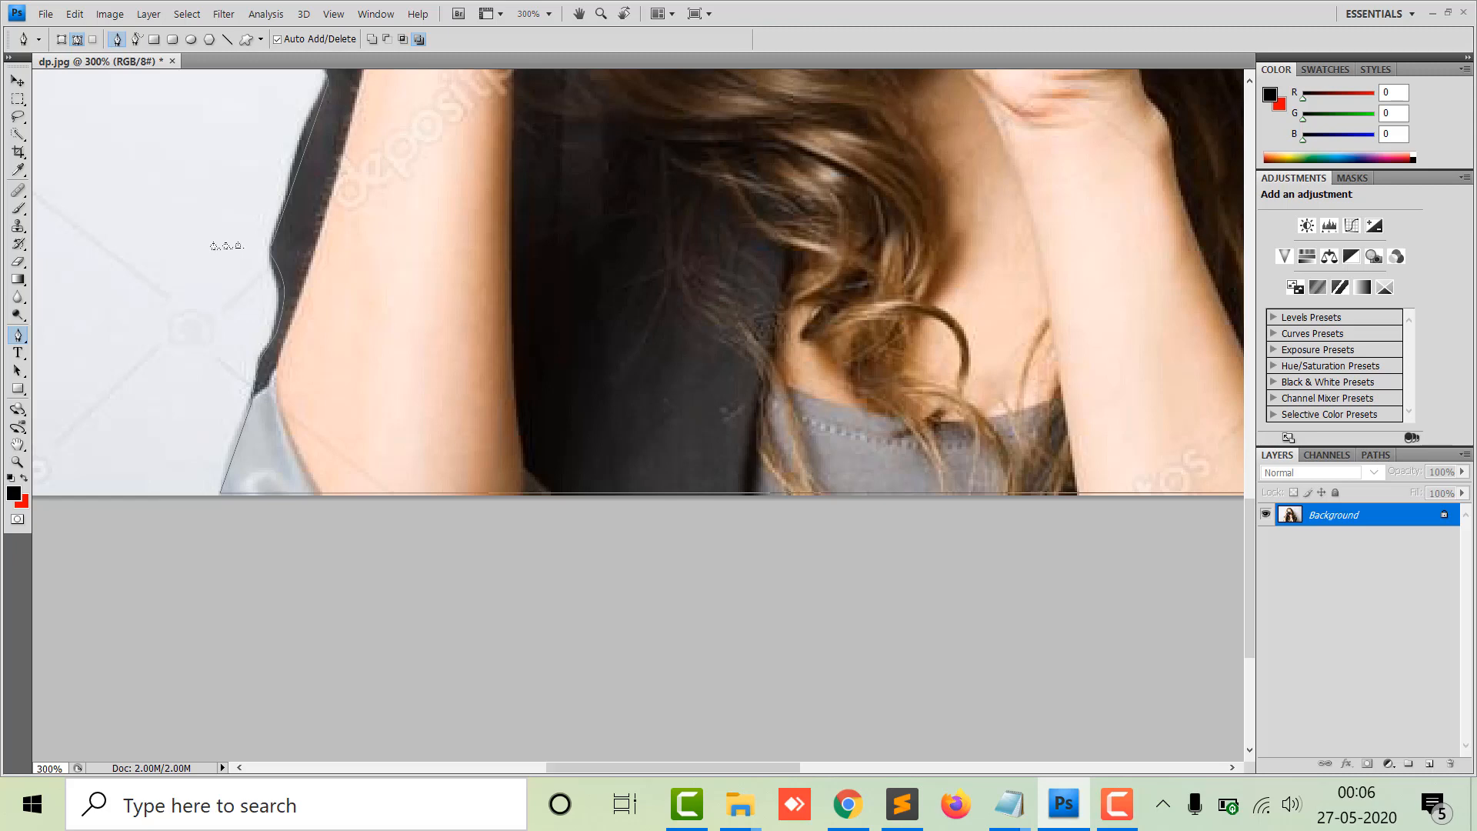
# Convert the closed path into a new selection with a 0-pixel feather radius.
pyautogui.hotkey('ctrl', '-')
pyautogui.hotkey('ctrl', '-')
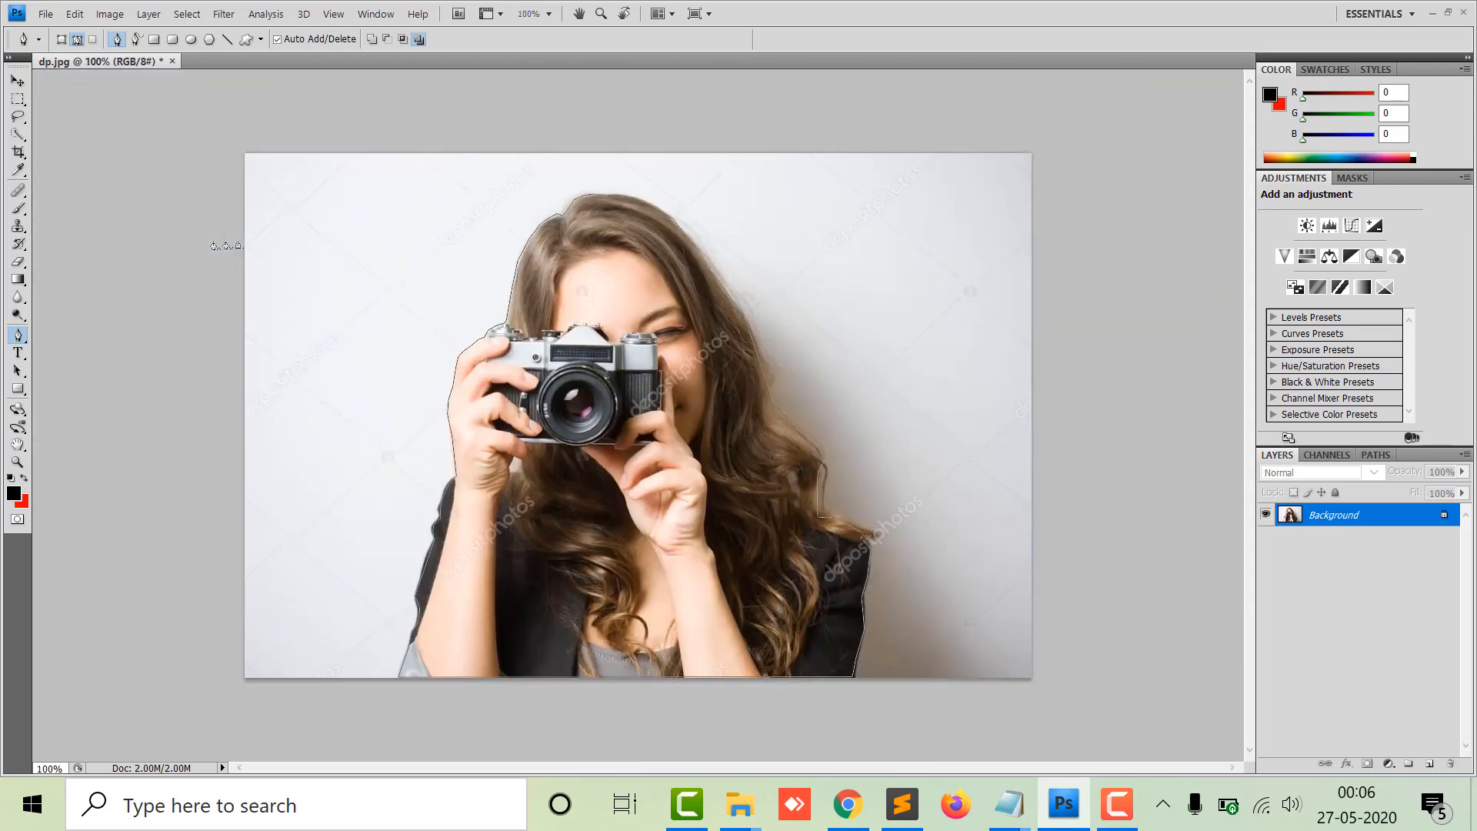
pyautogui.hotkey('ctrl', '+')
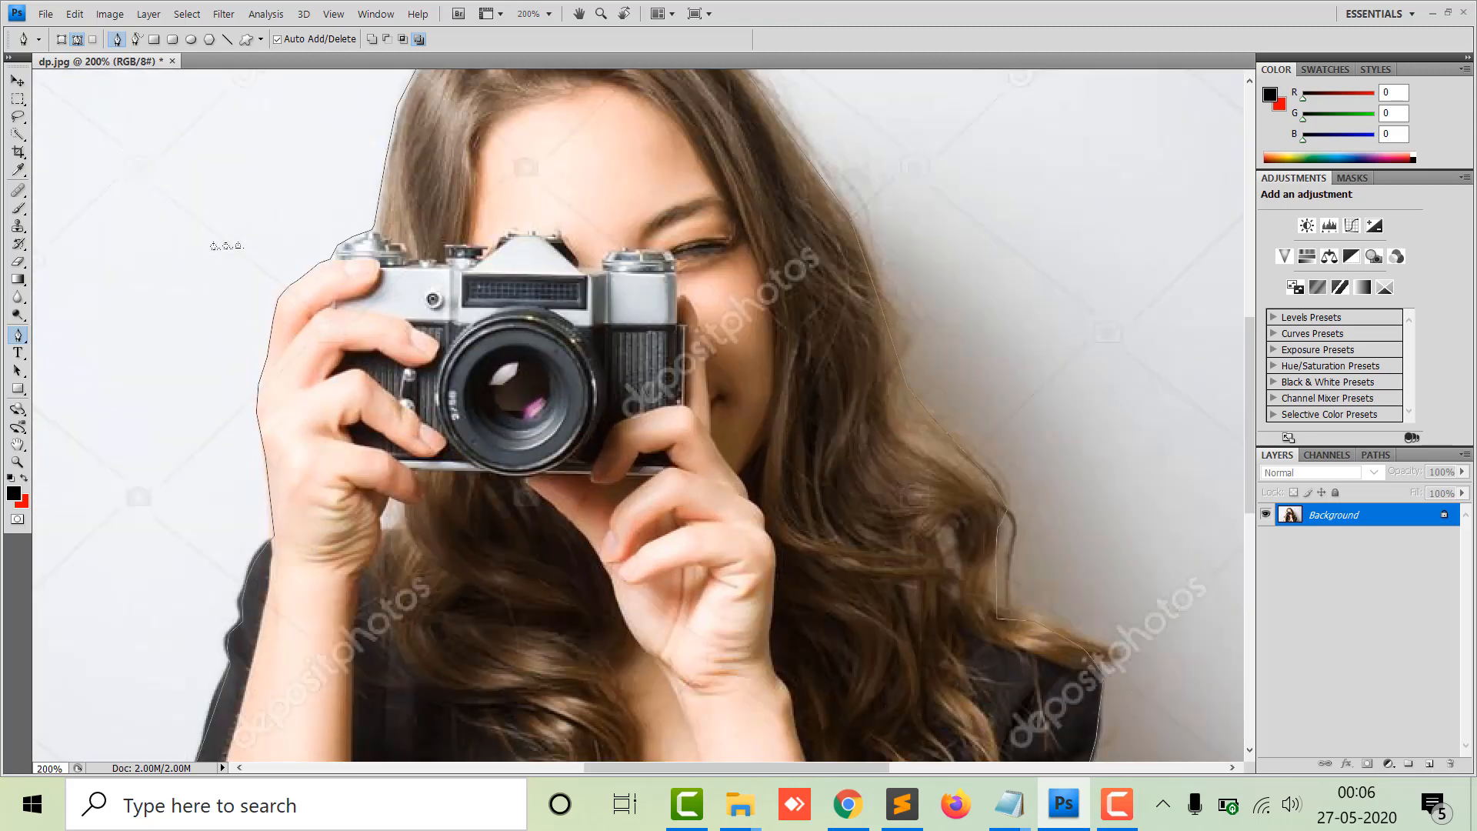
pyautogui.hotkey('ctrl', '0')
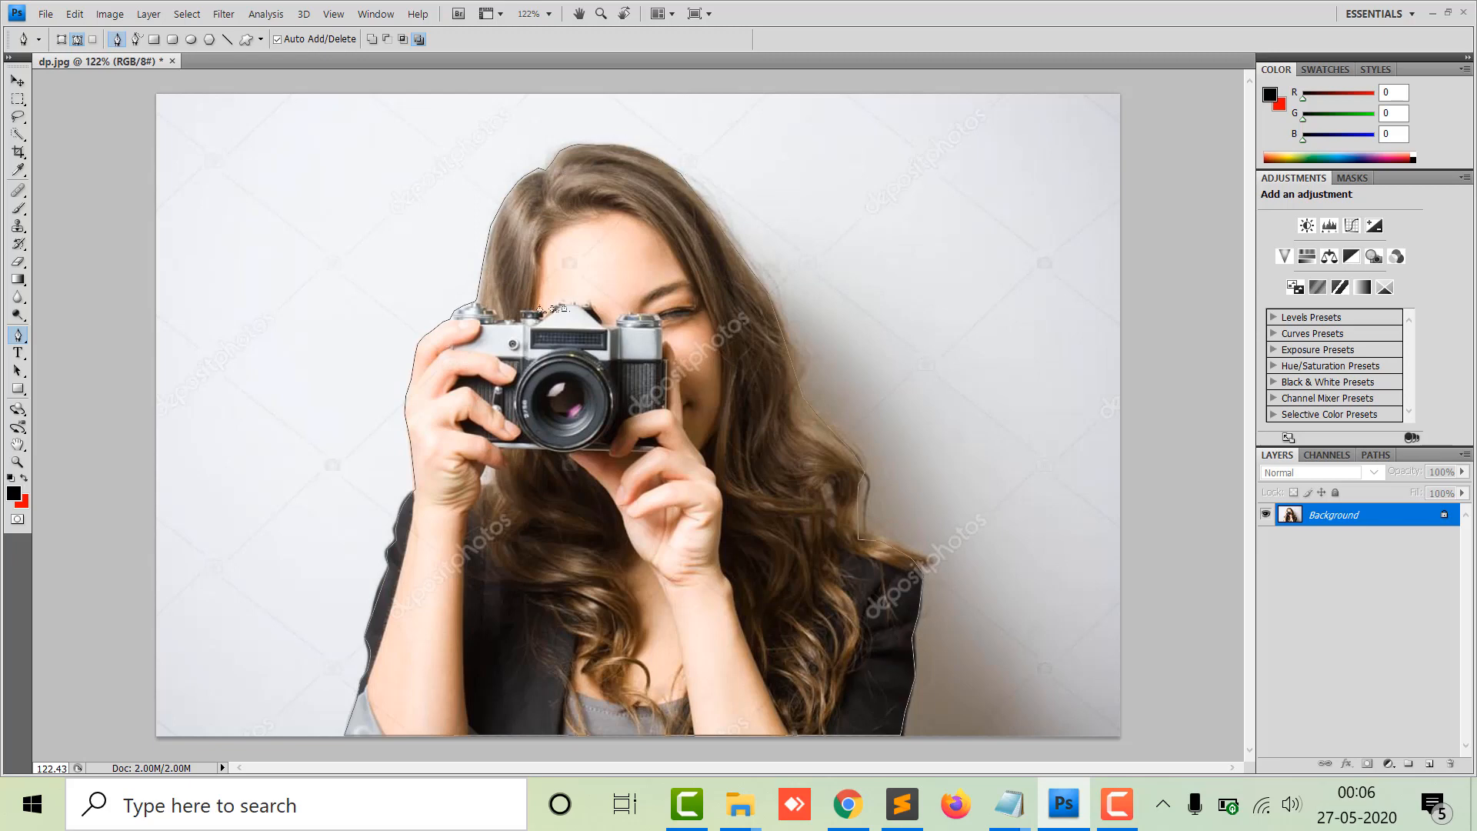
pyautogui.rightClick(550, 255)
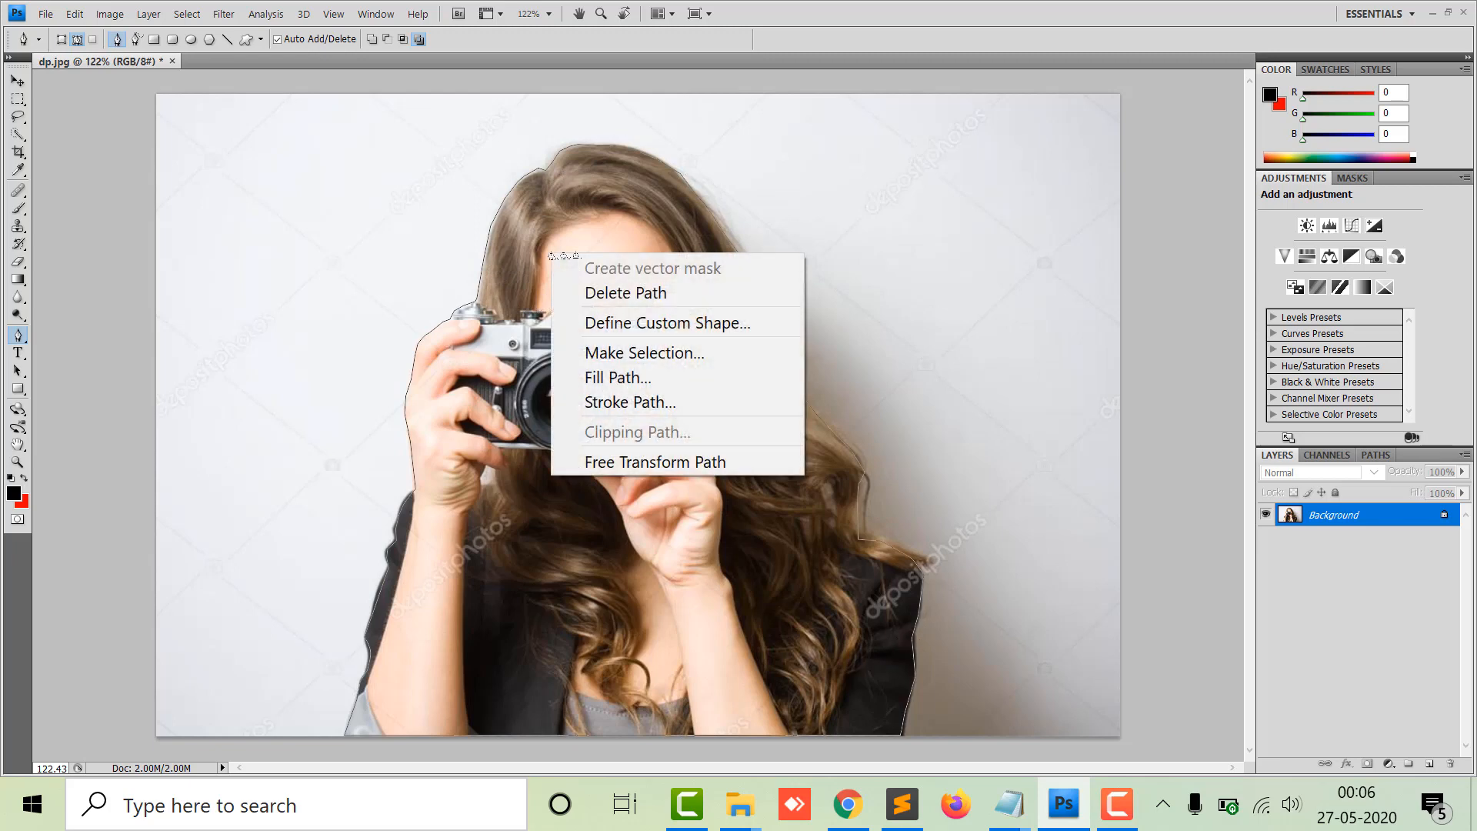
pyautogui.click(629, 354)
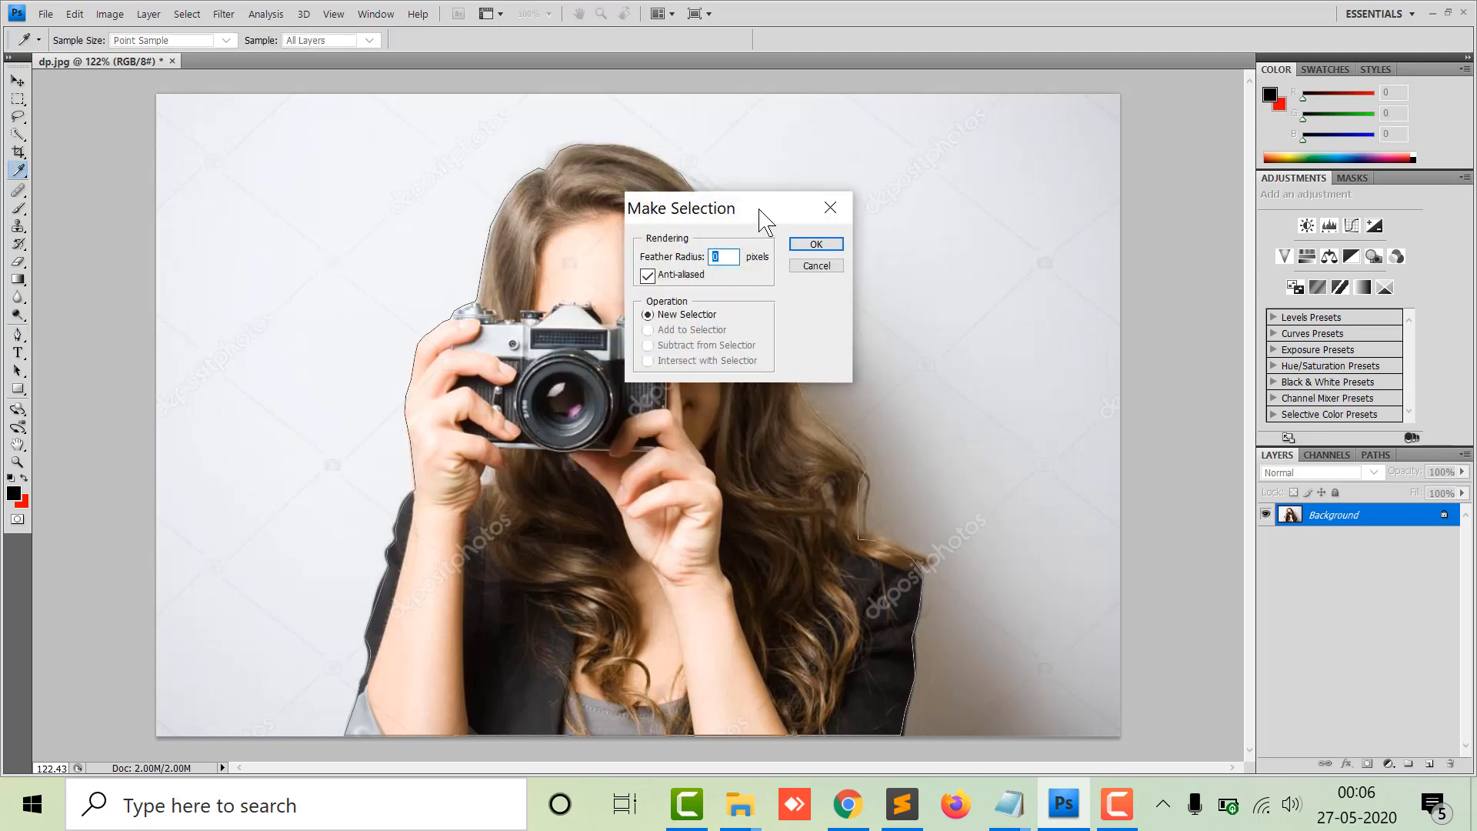
pyautogui.moveTo(762, 217); pyautogui.dragTo(929, 171)
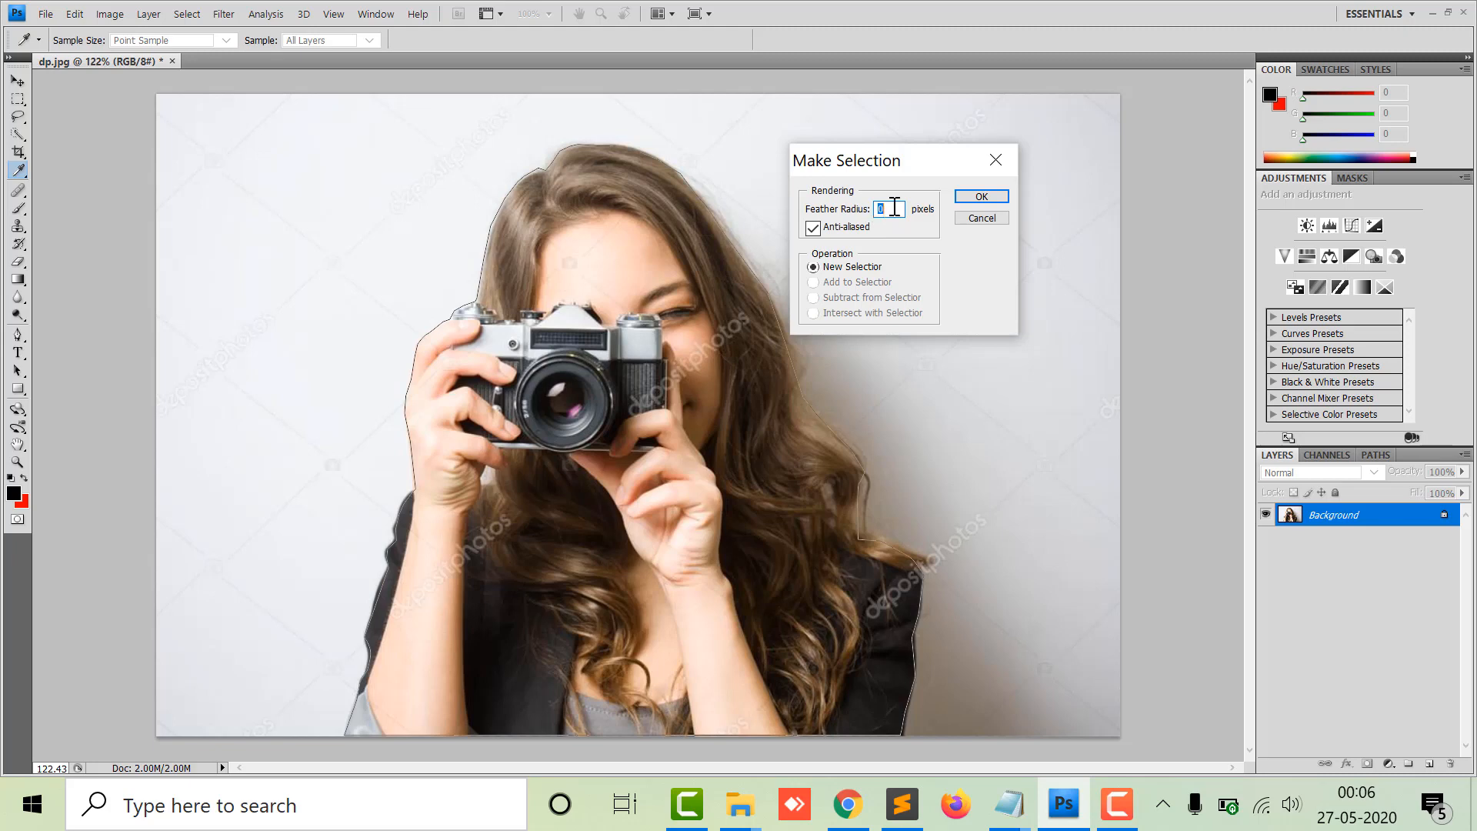
pyautogui.click(977, 195)
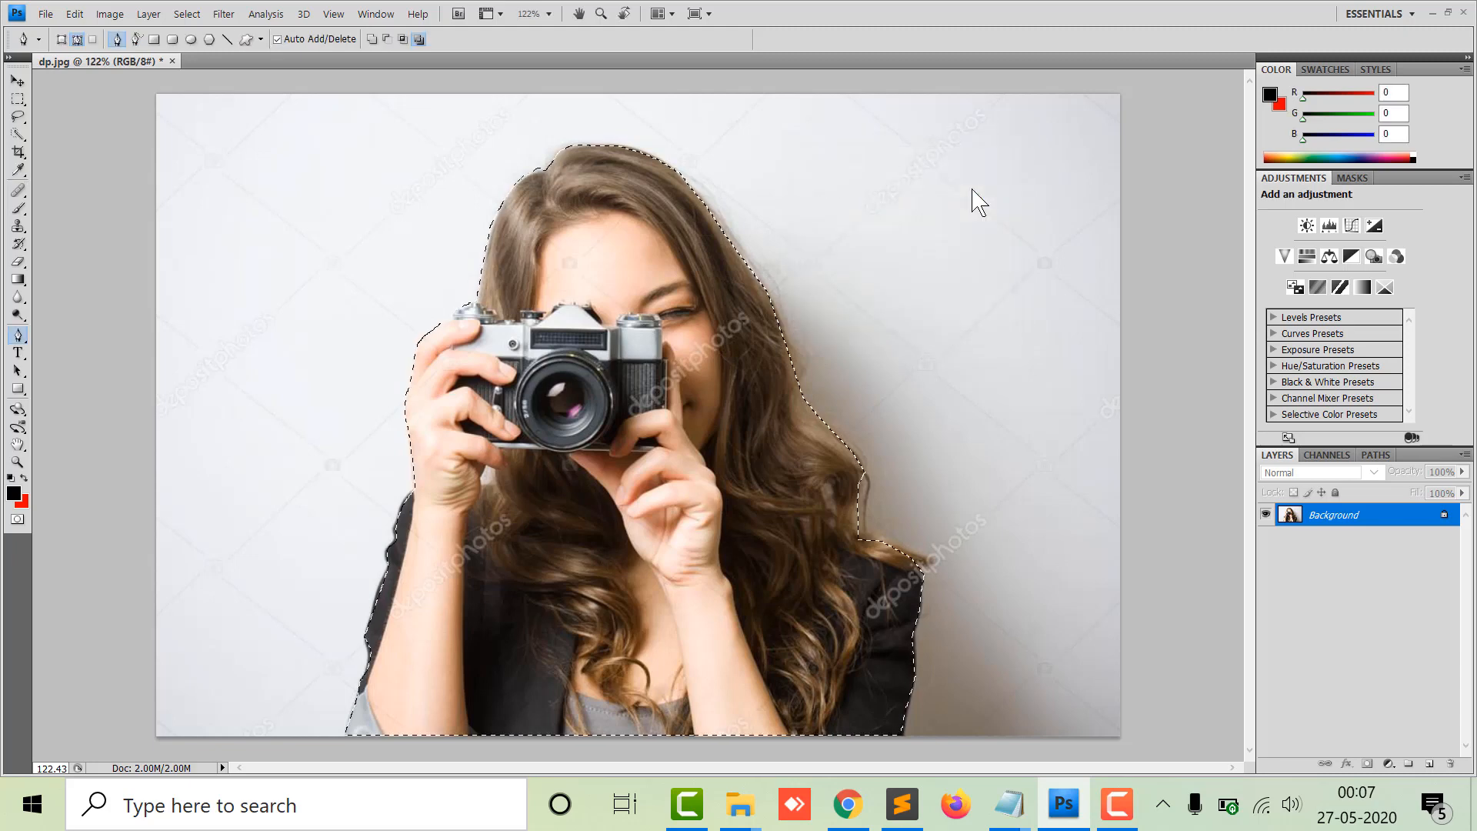
# Test-move the selected subject with the Move tool, then undo the move and deselect.
pyautogui.click(16, 81)
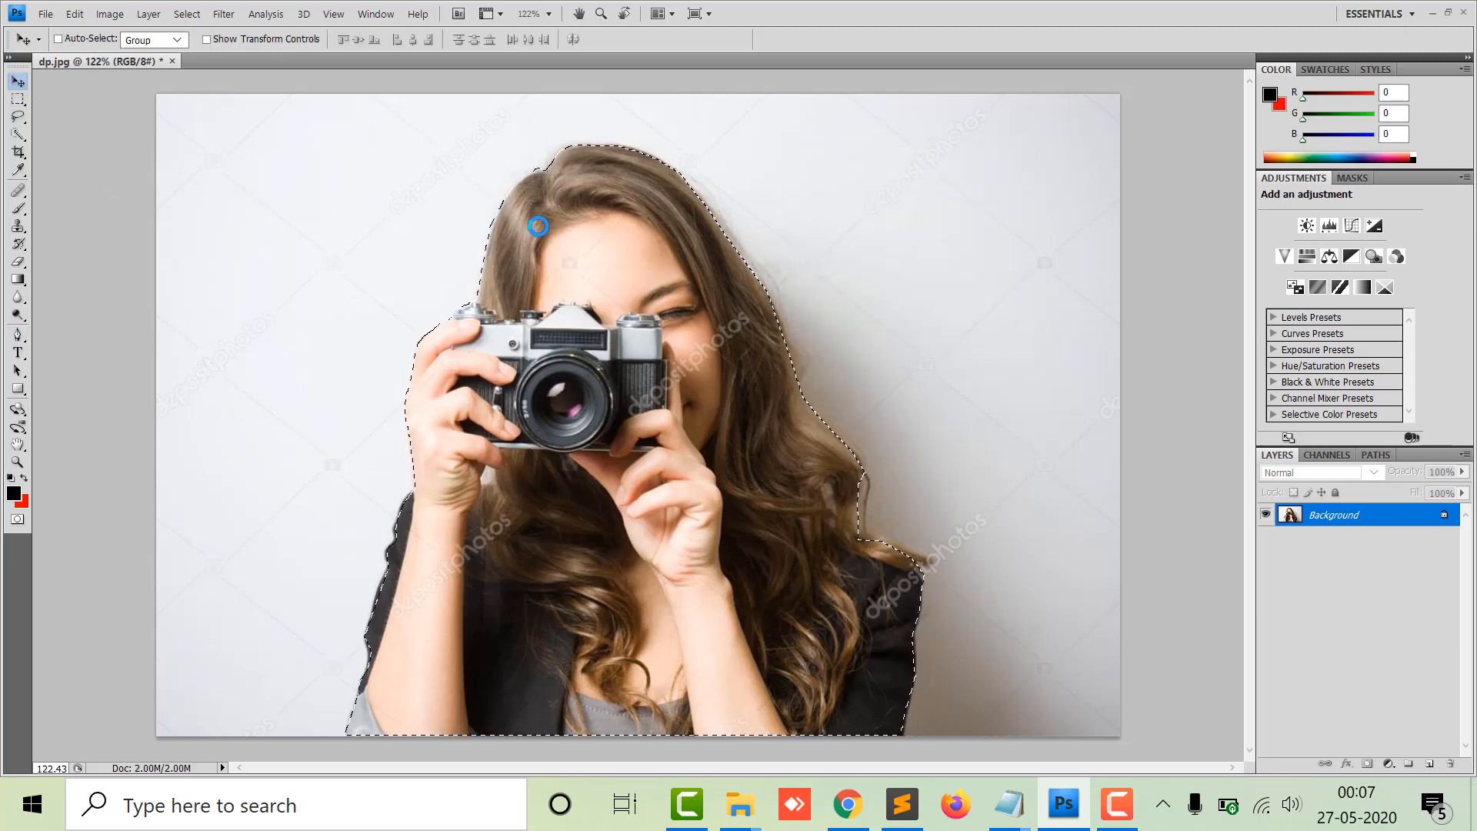
pyautogui.moveTo(635, 226); pyautogui.dragTo(836, 207)
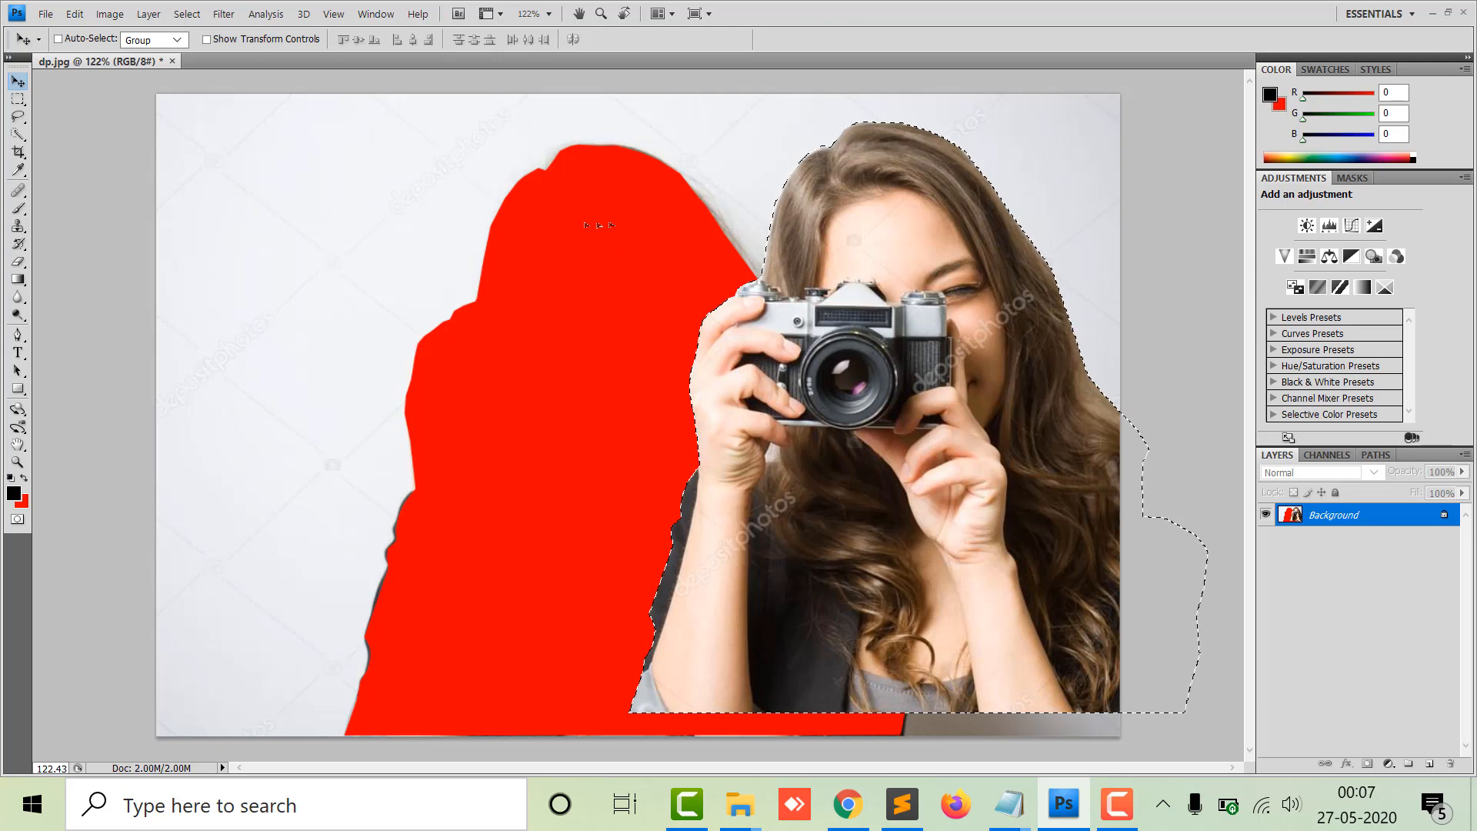
pyautogui.click(187, 14)
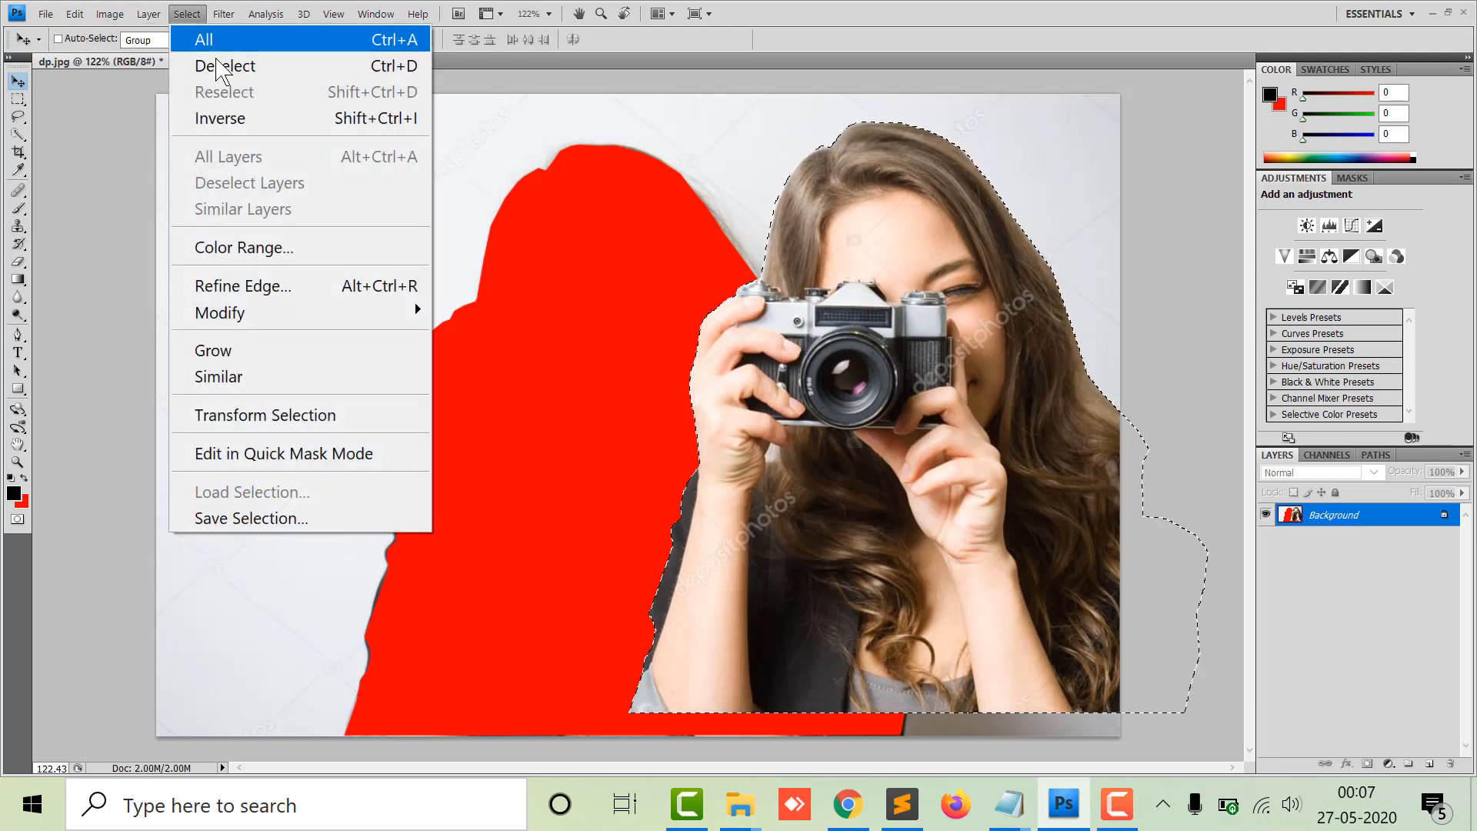
pyautogui.click(220, 67)
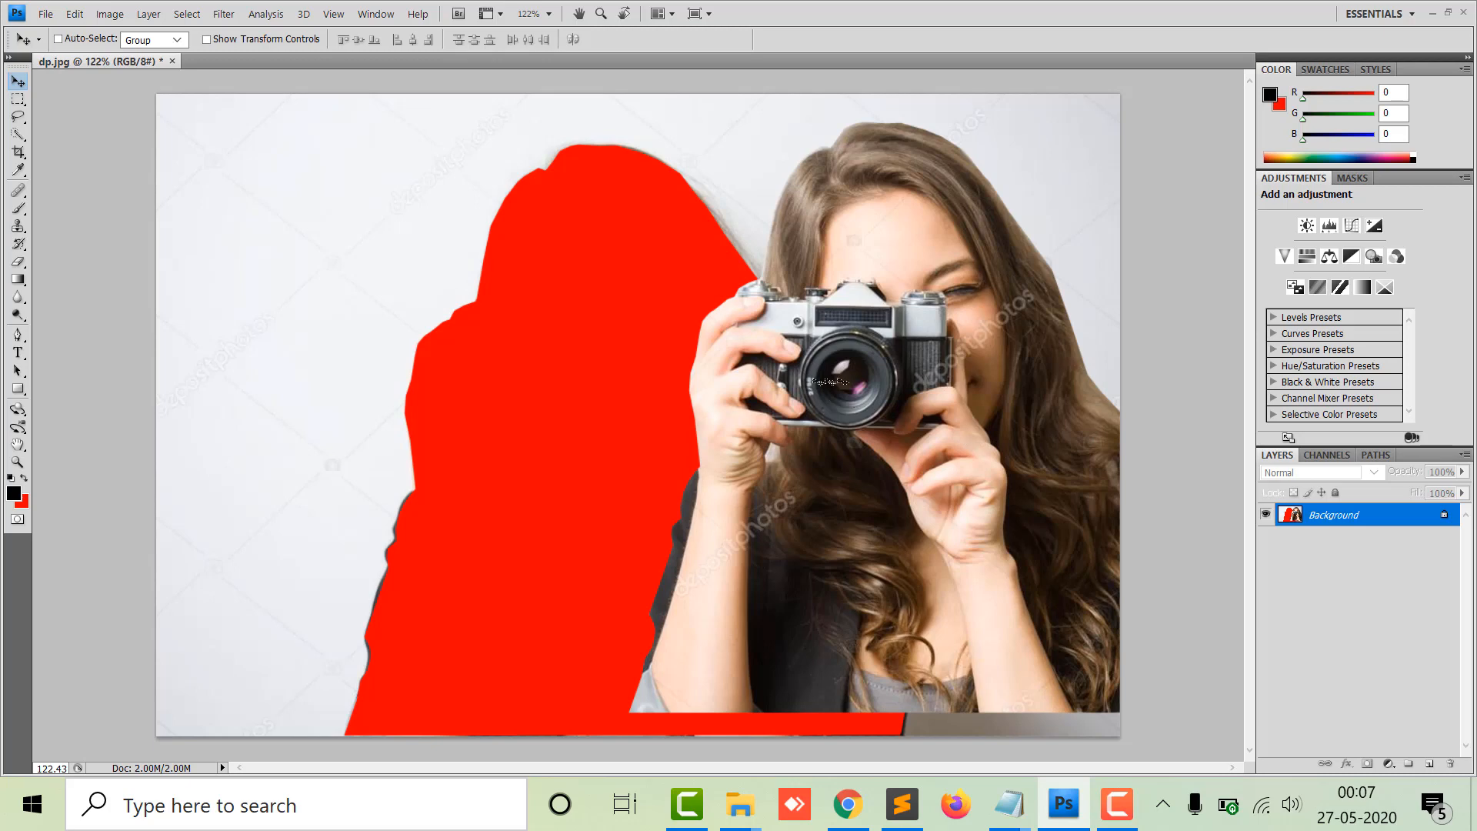
pyautogui.hotkey('ctrl', 'z')
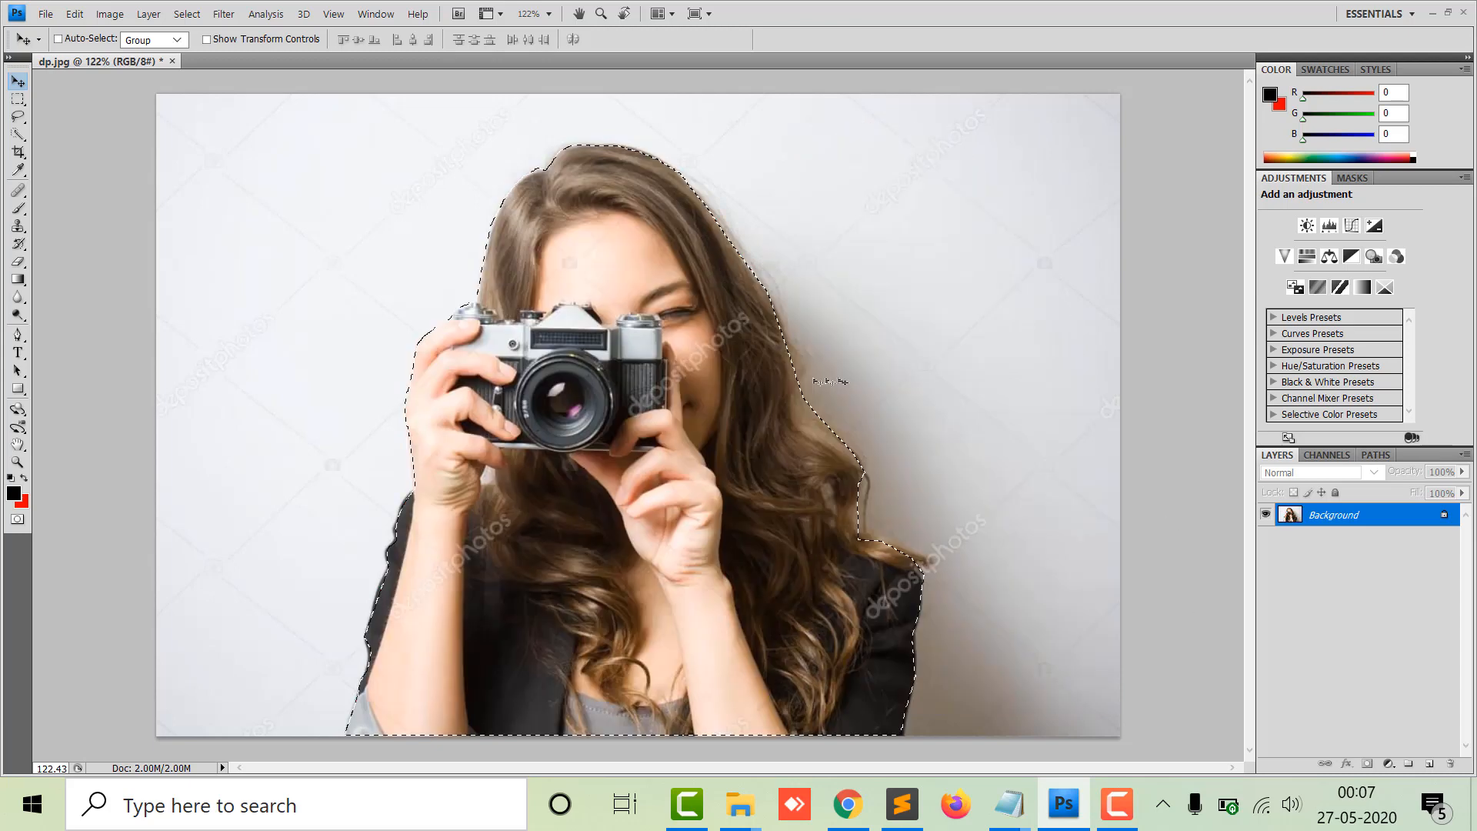
pyautogui.hotkey('ctrl', 'd')
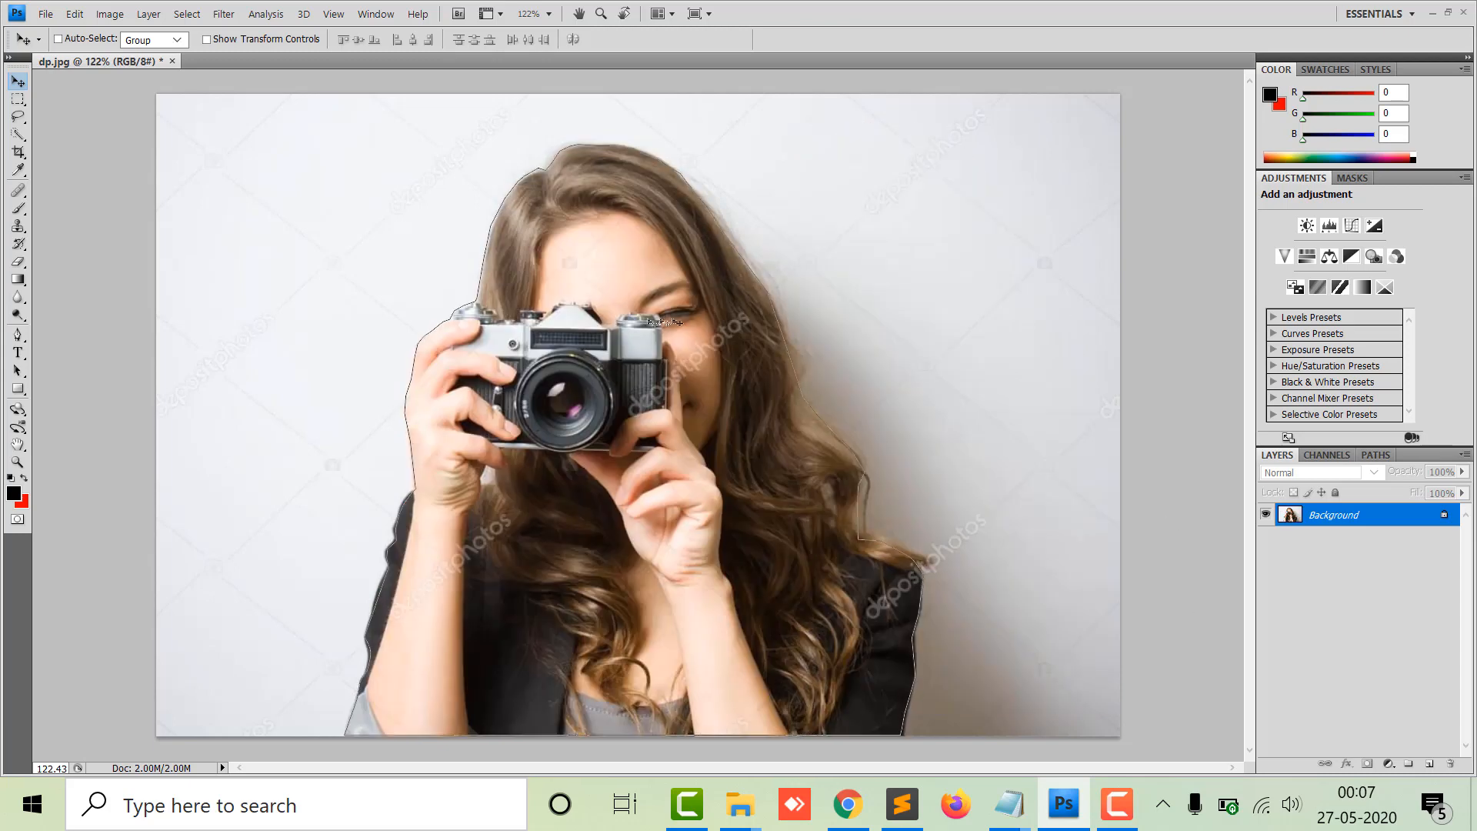
# Convert the traced path into a new selection with a 1-pixel feather radius.
pyautogui.click(18, 334)
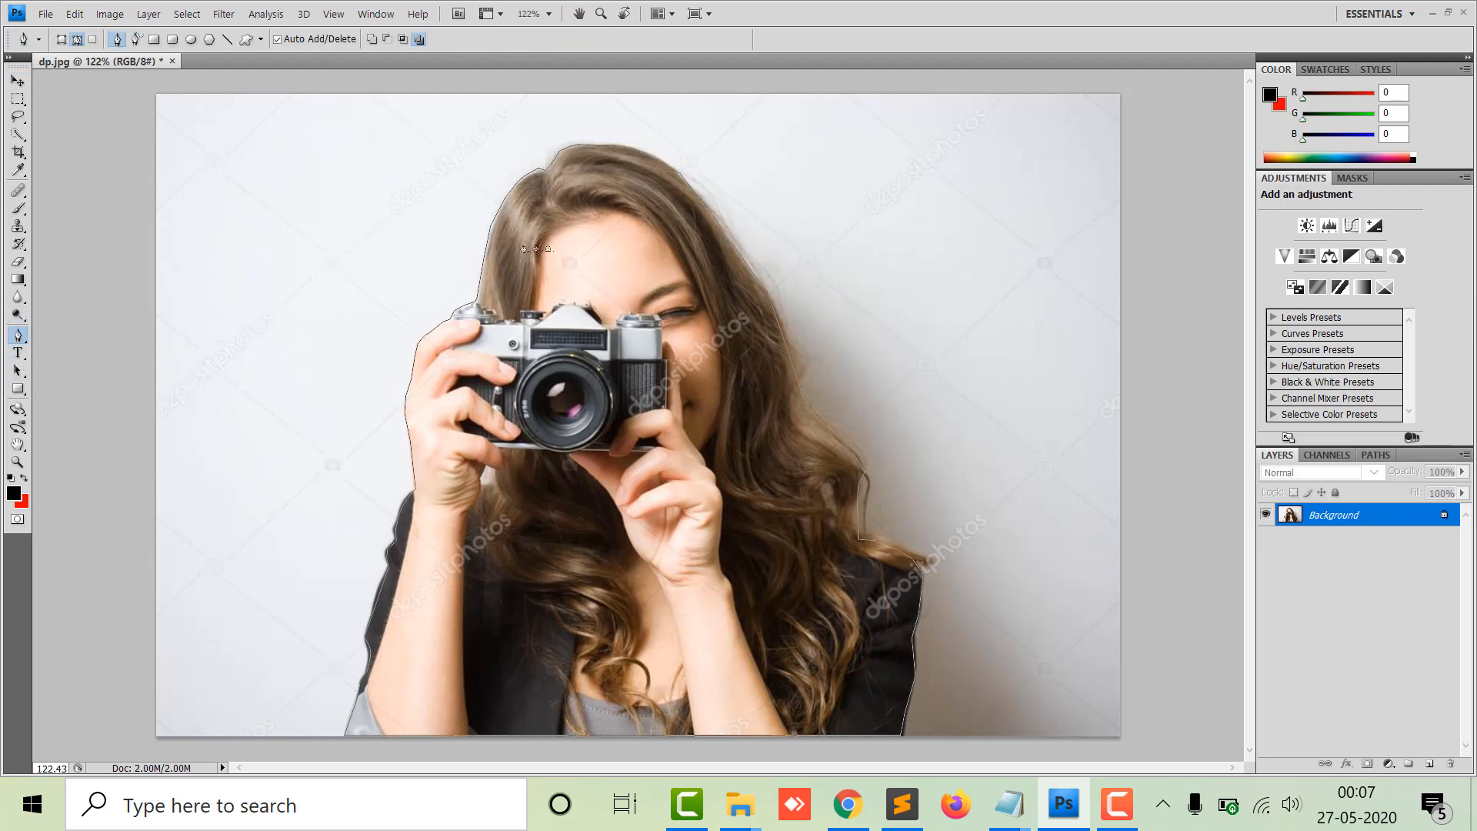
pyautogui.rightClick(559, 240)
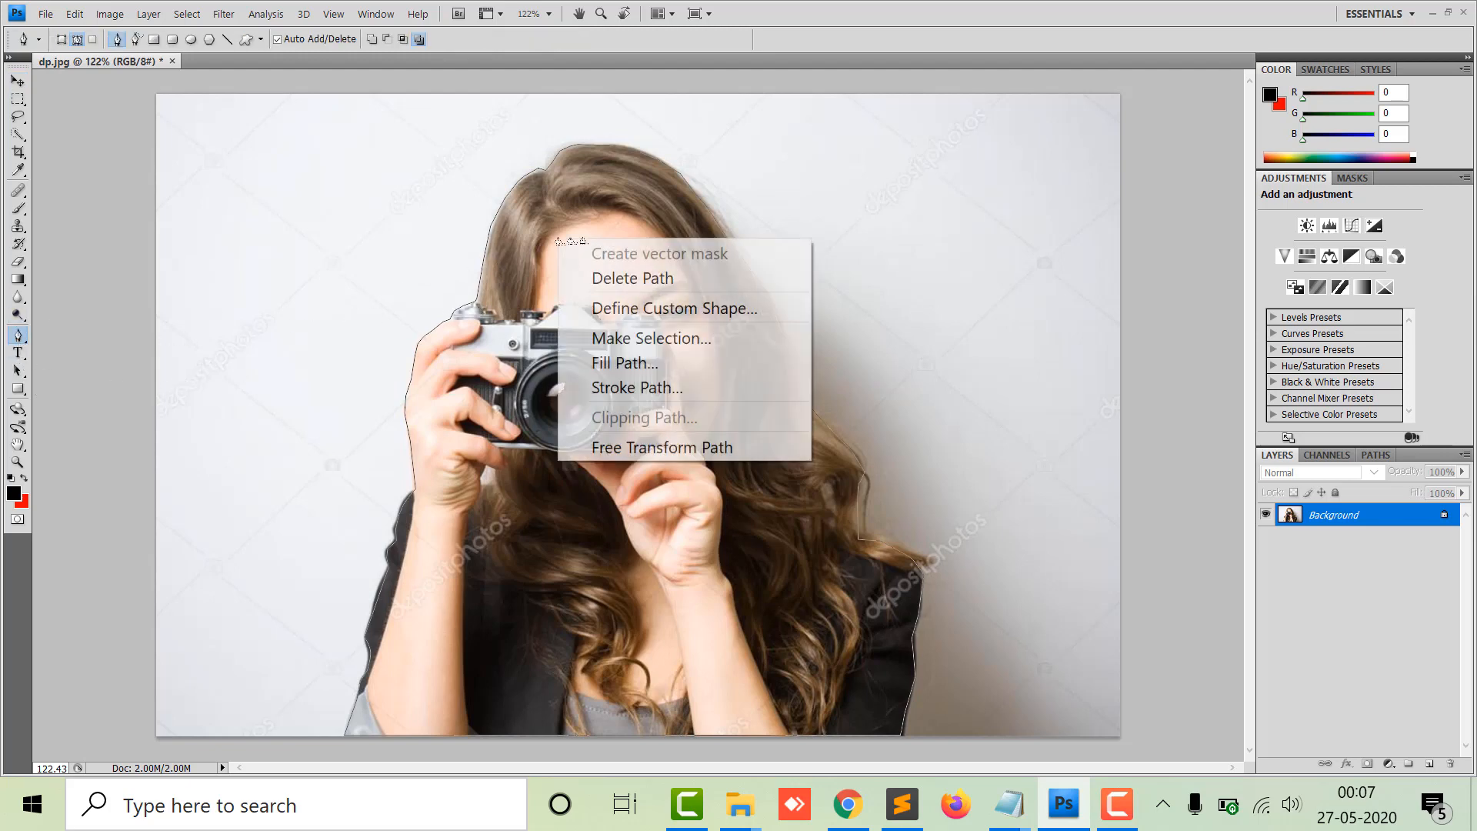
pyautogui.click(666, 344)
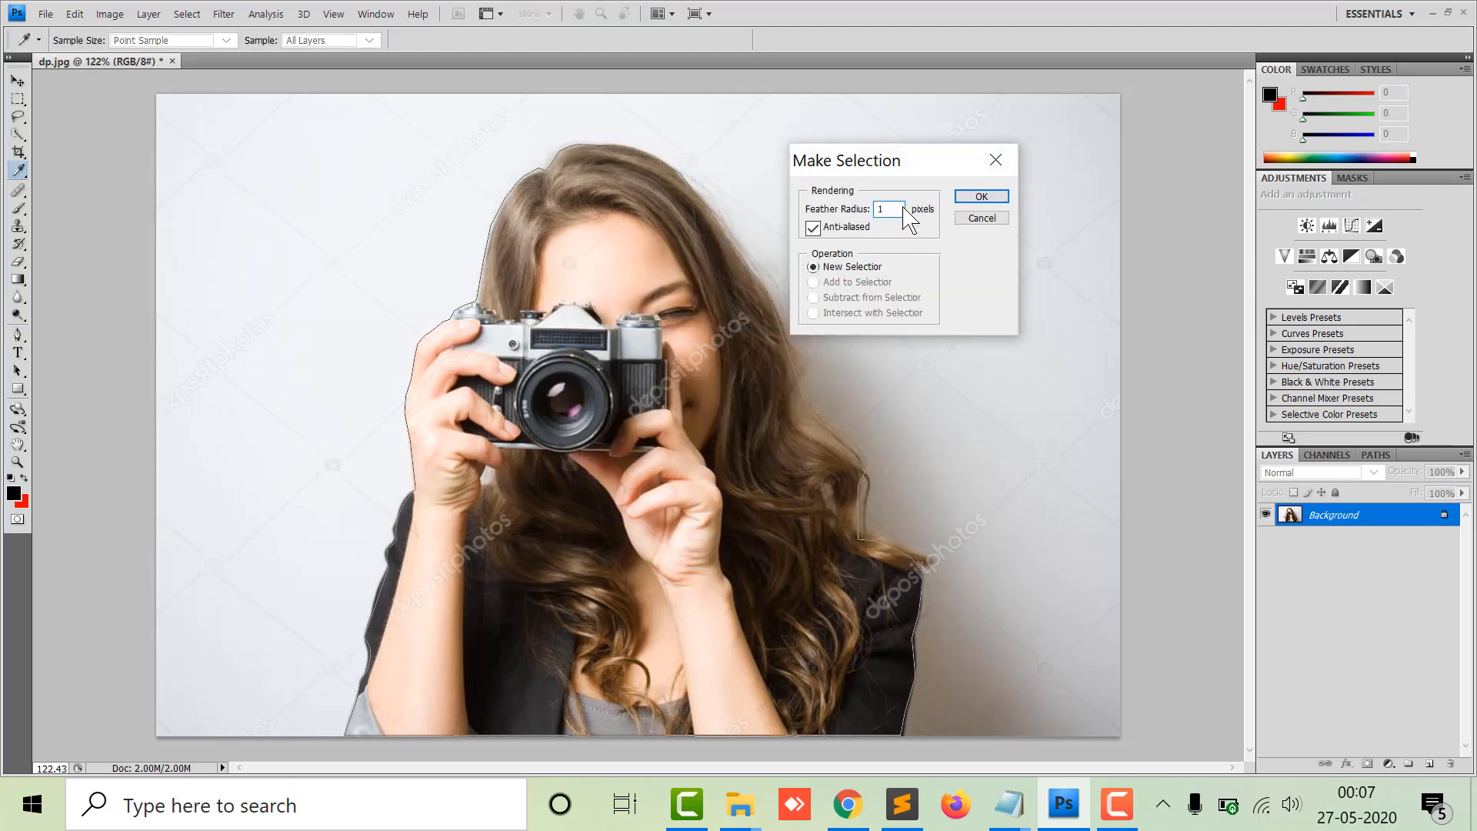
pyautogui.click(977, 197)
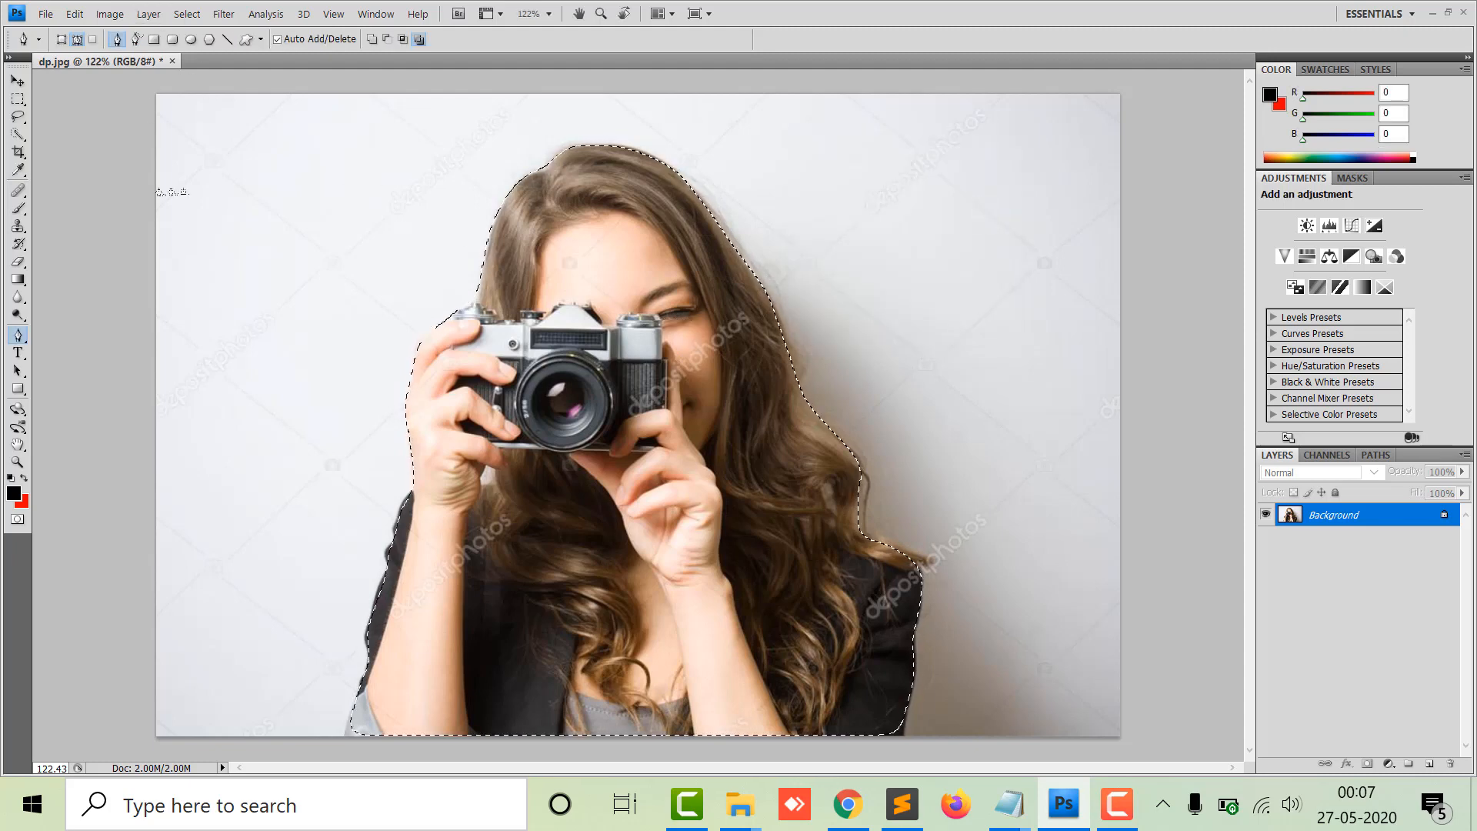
# Copy the selection onto a new layer and drag the copy to different positions on the canvas.
pyautogui.hotkey('ctrl', 'j')
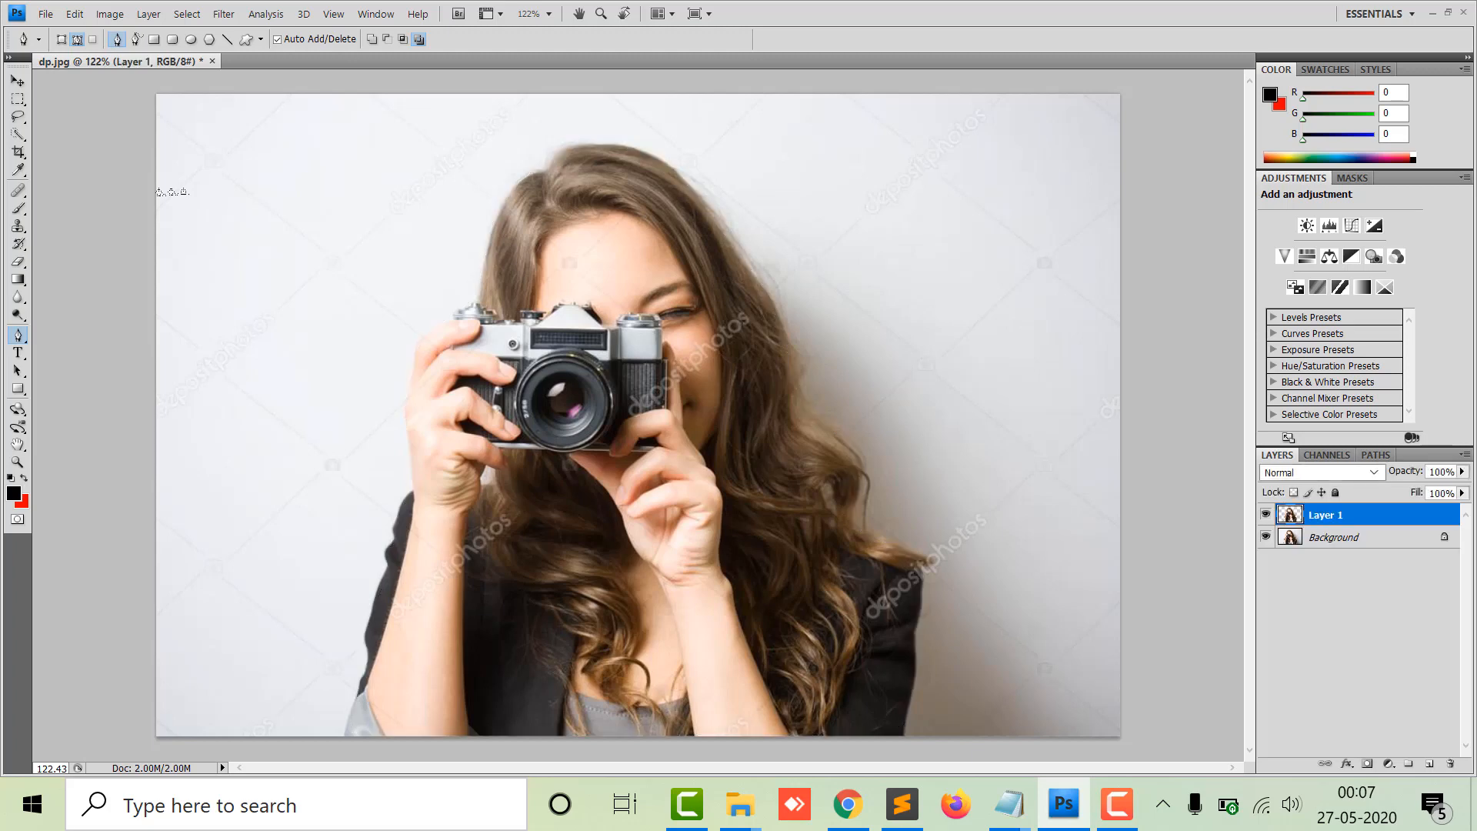
pyautogui.click(17, 80)
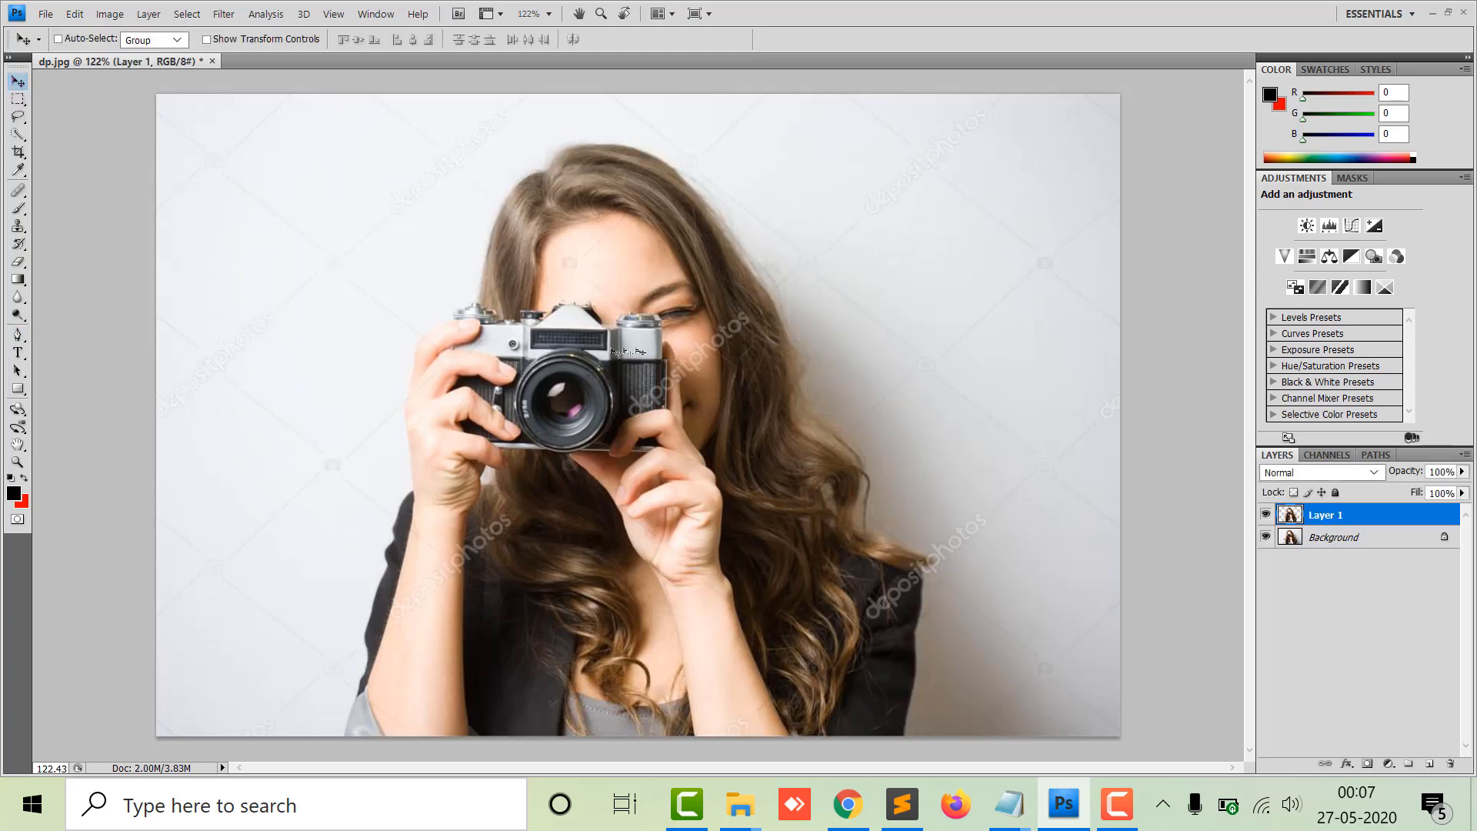
pyautogui.moveTo(665, 348); pyautogui.dragTo(928, 314)
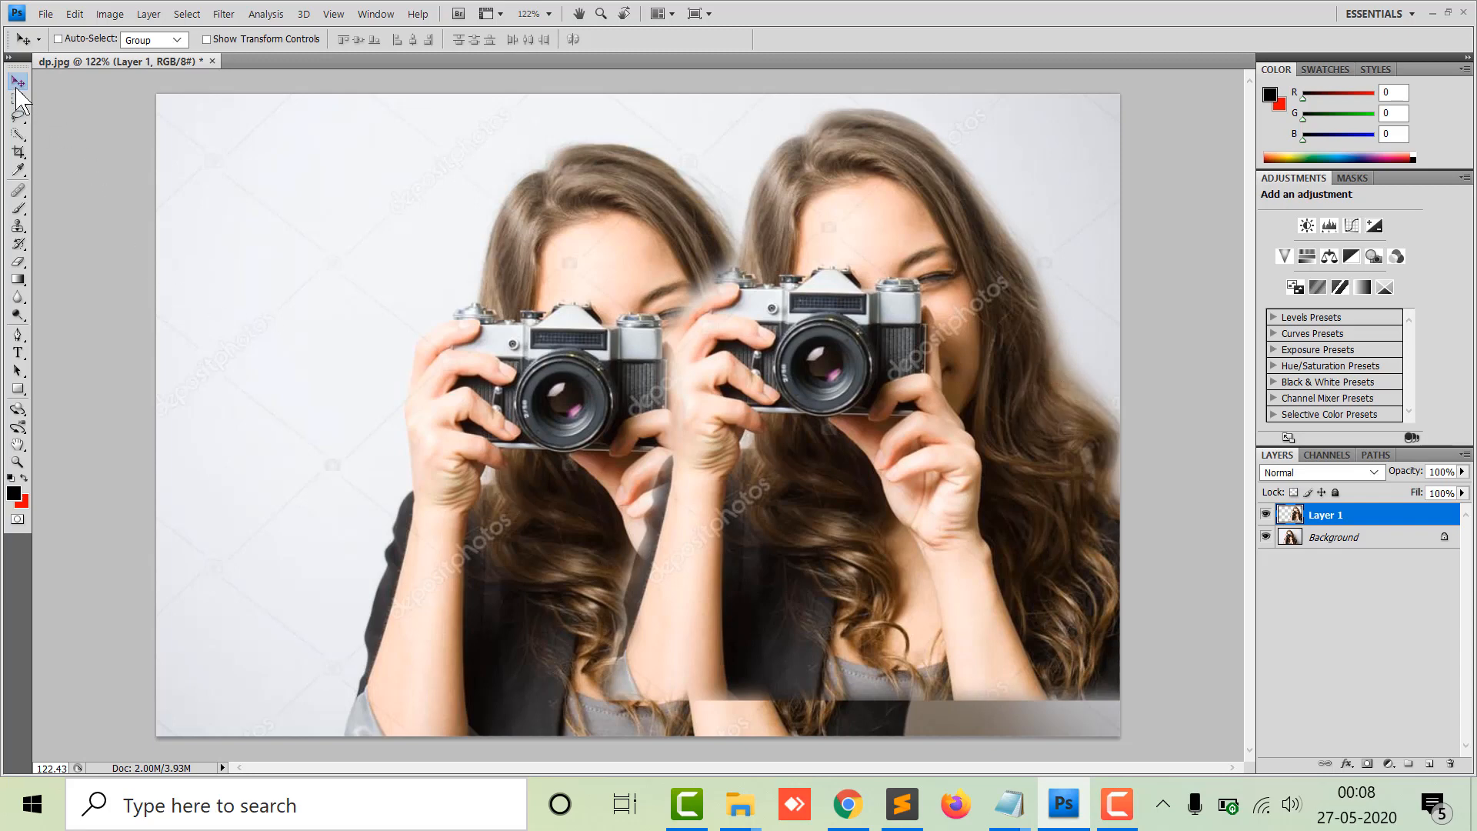
pyautogui.moveTo(778, 384); pyautogui.dragTo(272, 422)
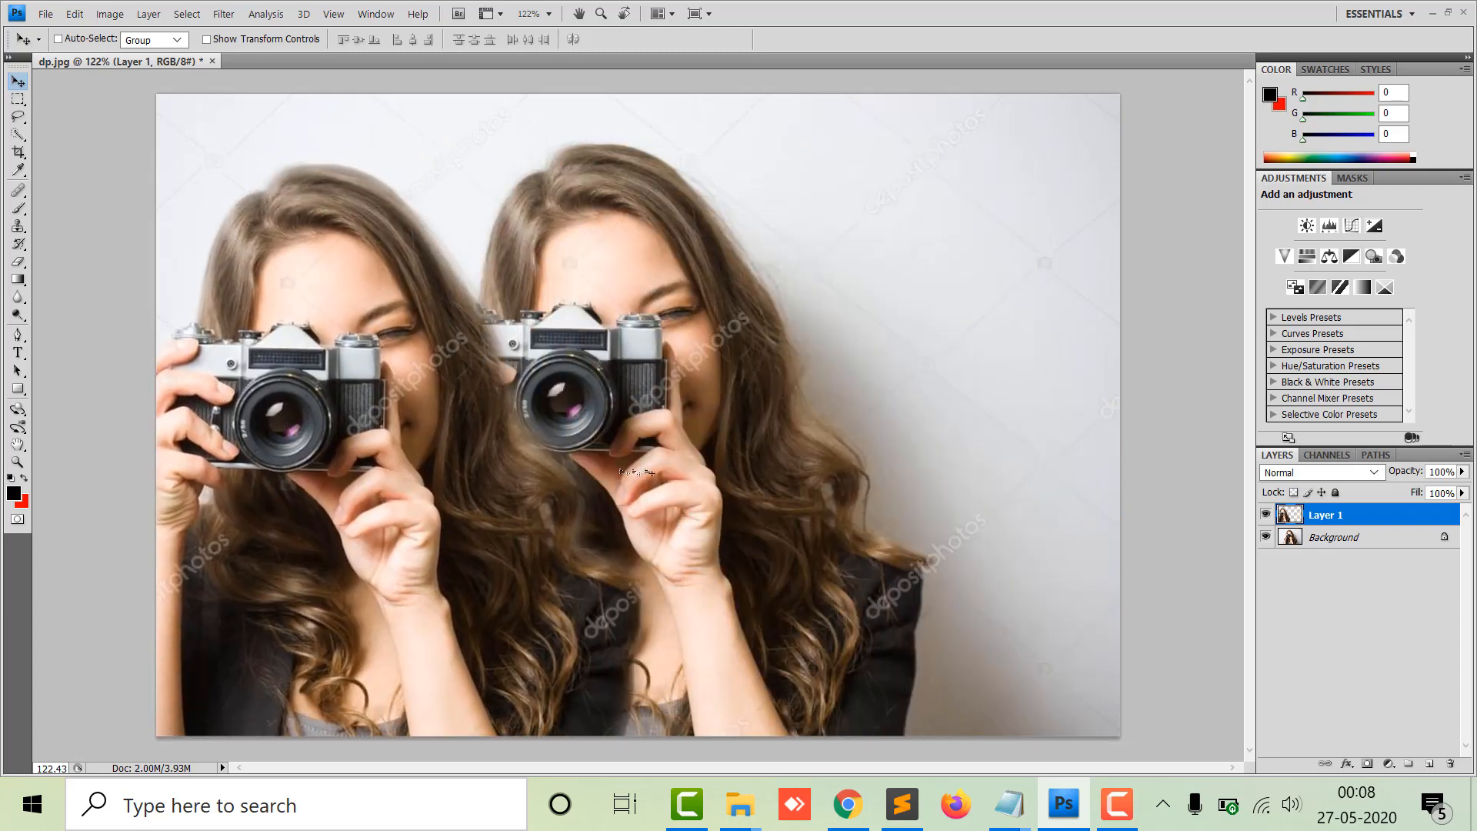
pyautogui.moveTo(364, 339); pyautogui.dragTo(350, 309)
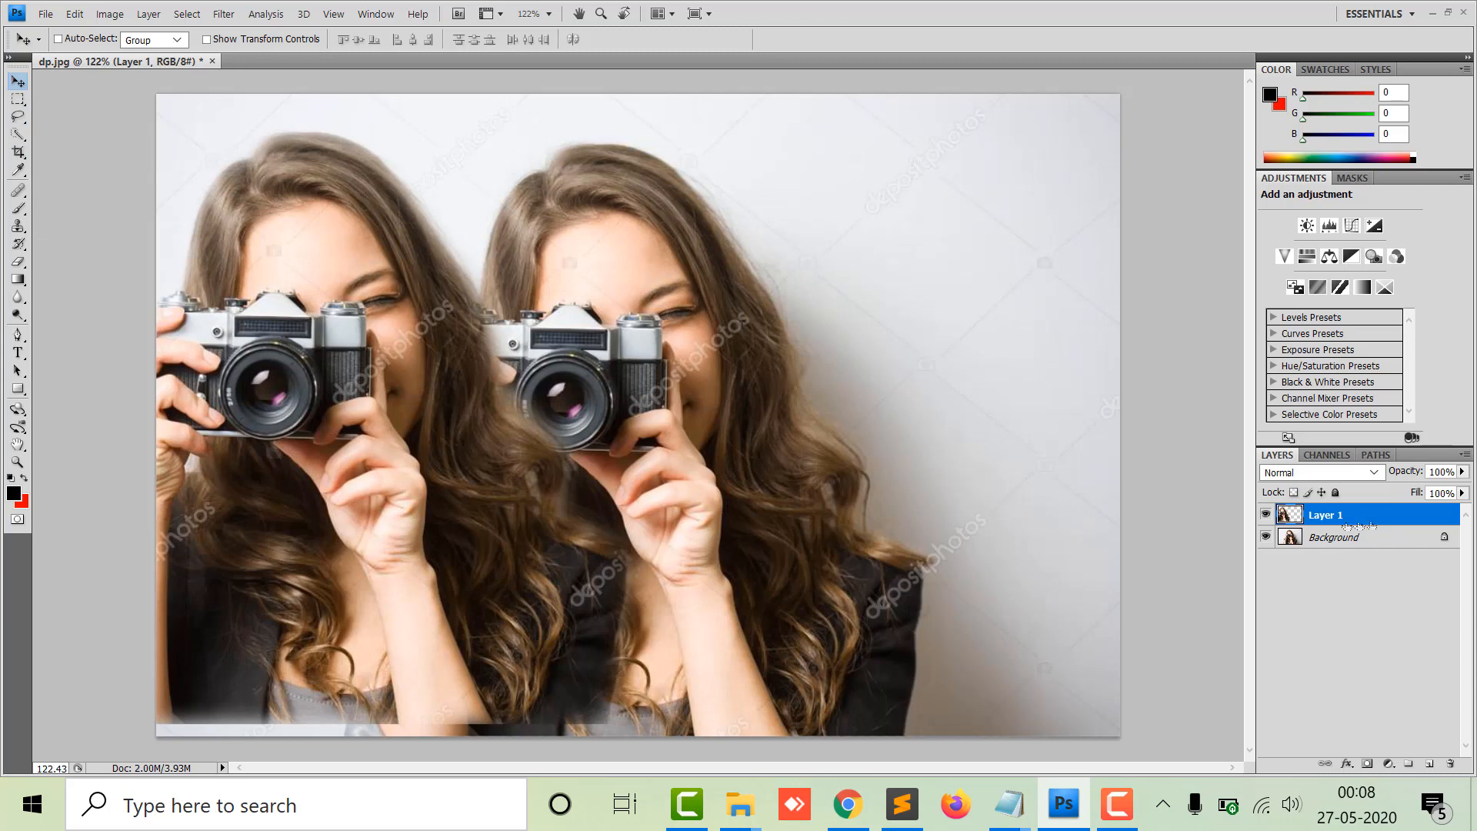
pyautogui.click(1358, 540)
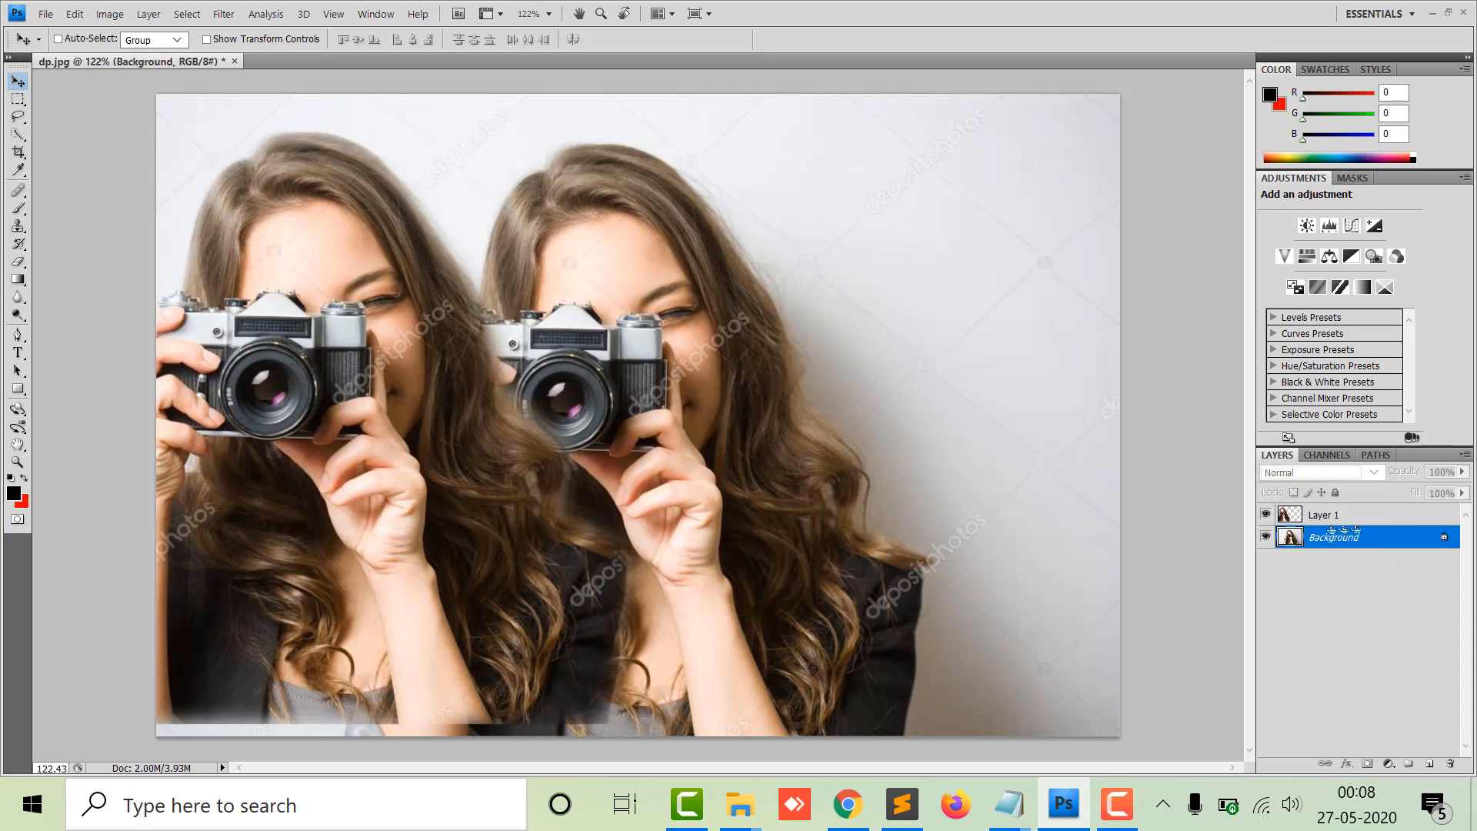
pyautogui.click(1358, 514)
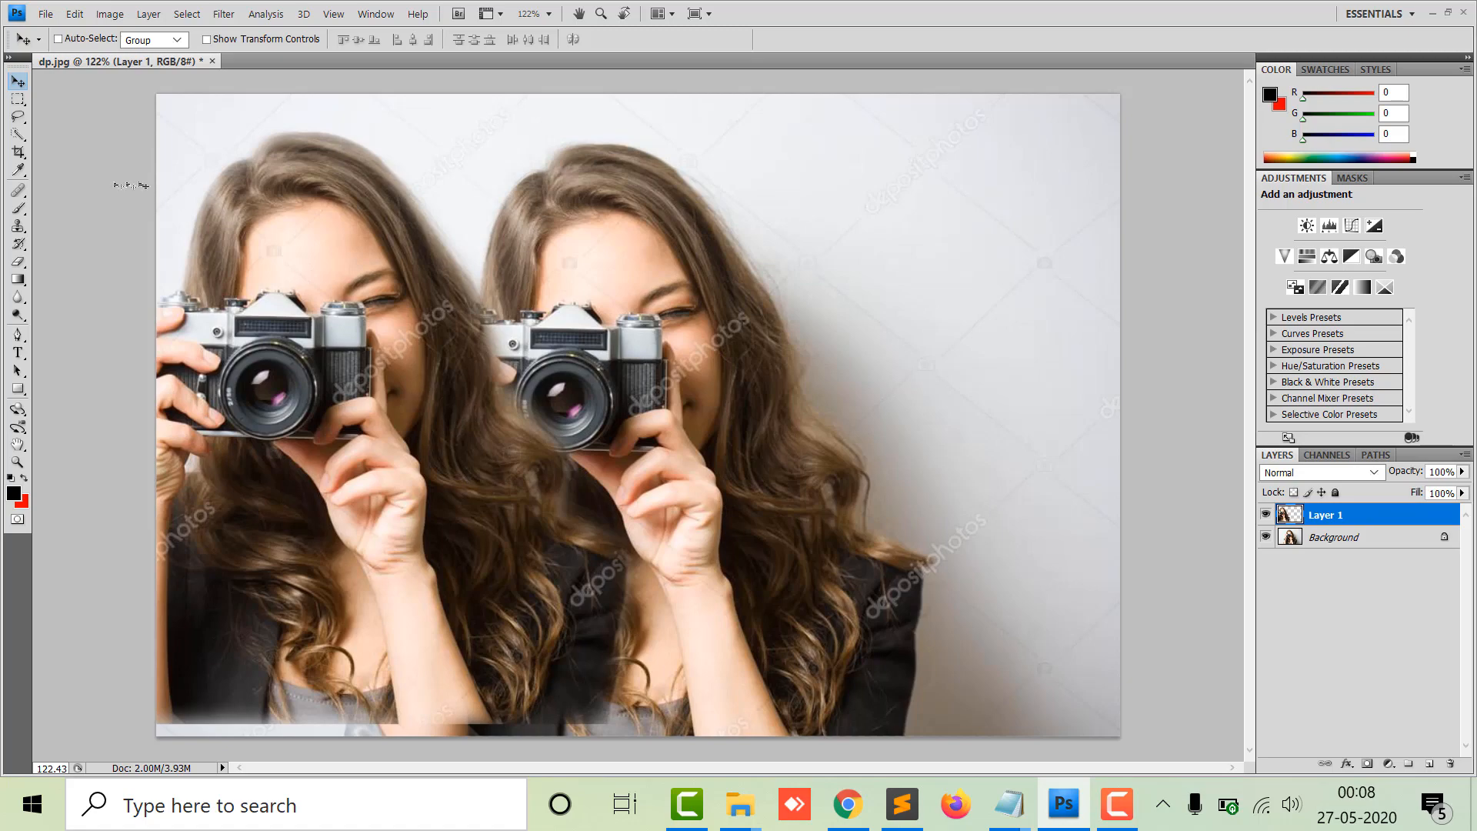
pyautogui.moveTo(303, 217); pyautogui.dragTo(552, 308)
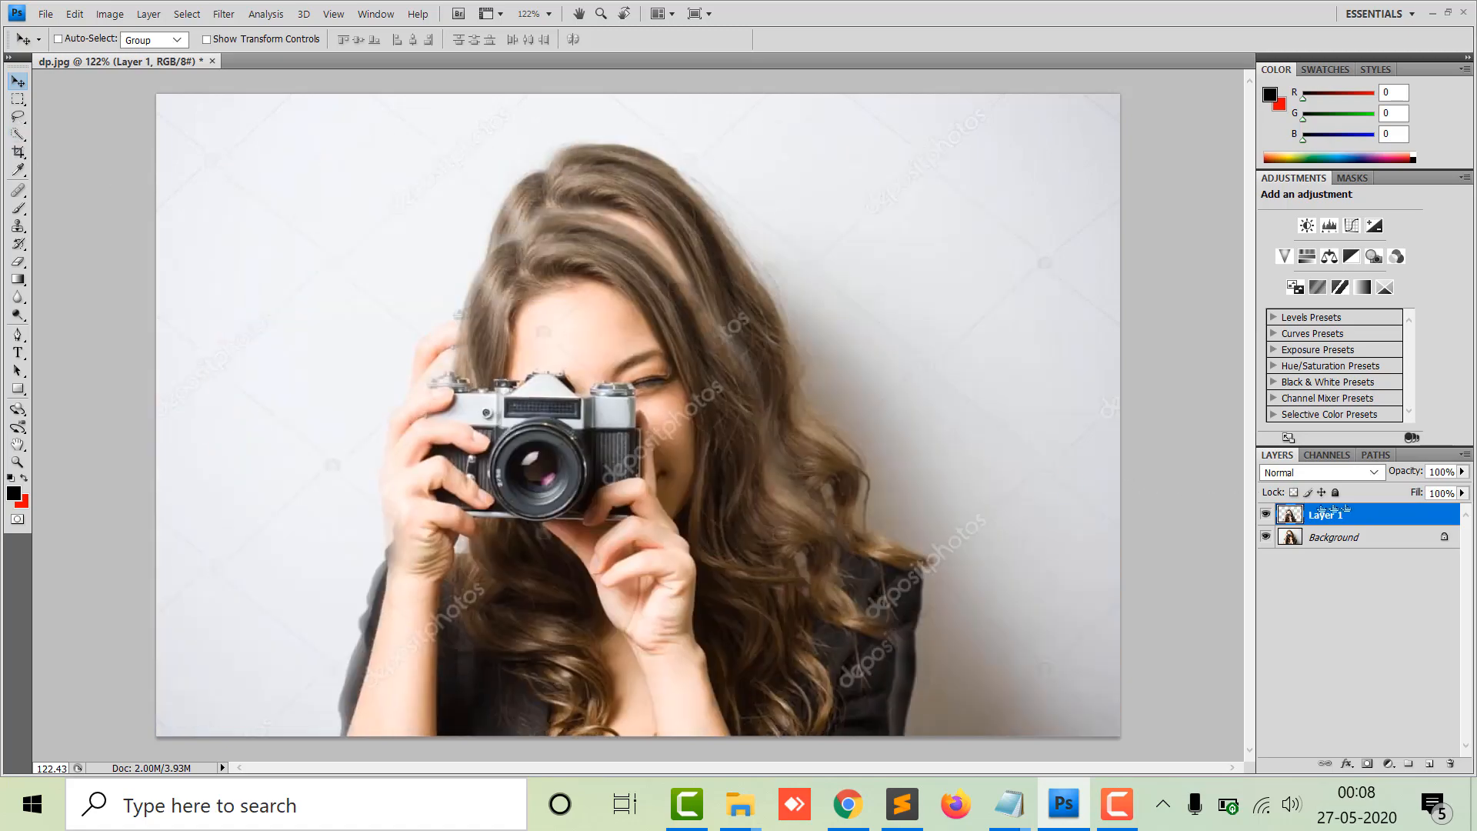
pyautogui.moveTo(669, 576); pyautogui.dragTo(860, 564)
pyautogui.moveTo(773, 415); pyautogui.dragTo(824, 345)
# Delete Layer 1, confirming the deletion.
pyautogui.rightClick(1353, 515)
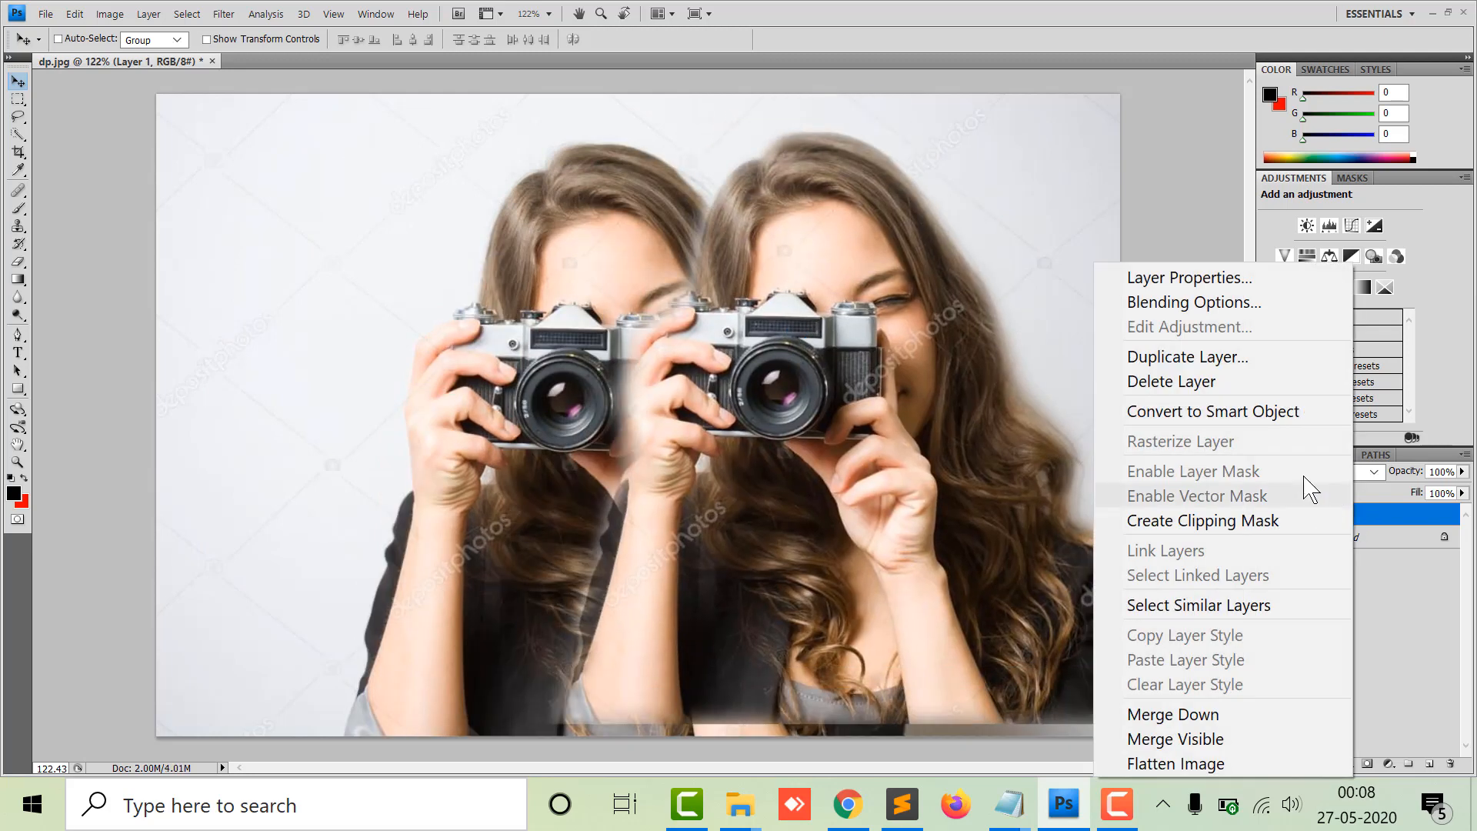
pyautogui.click(1241, 382)
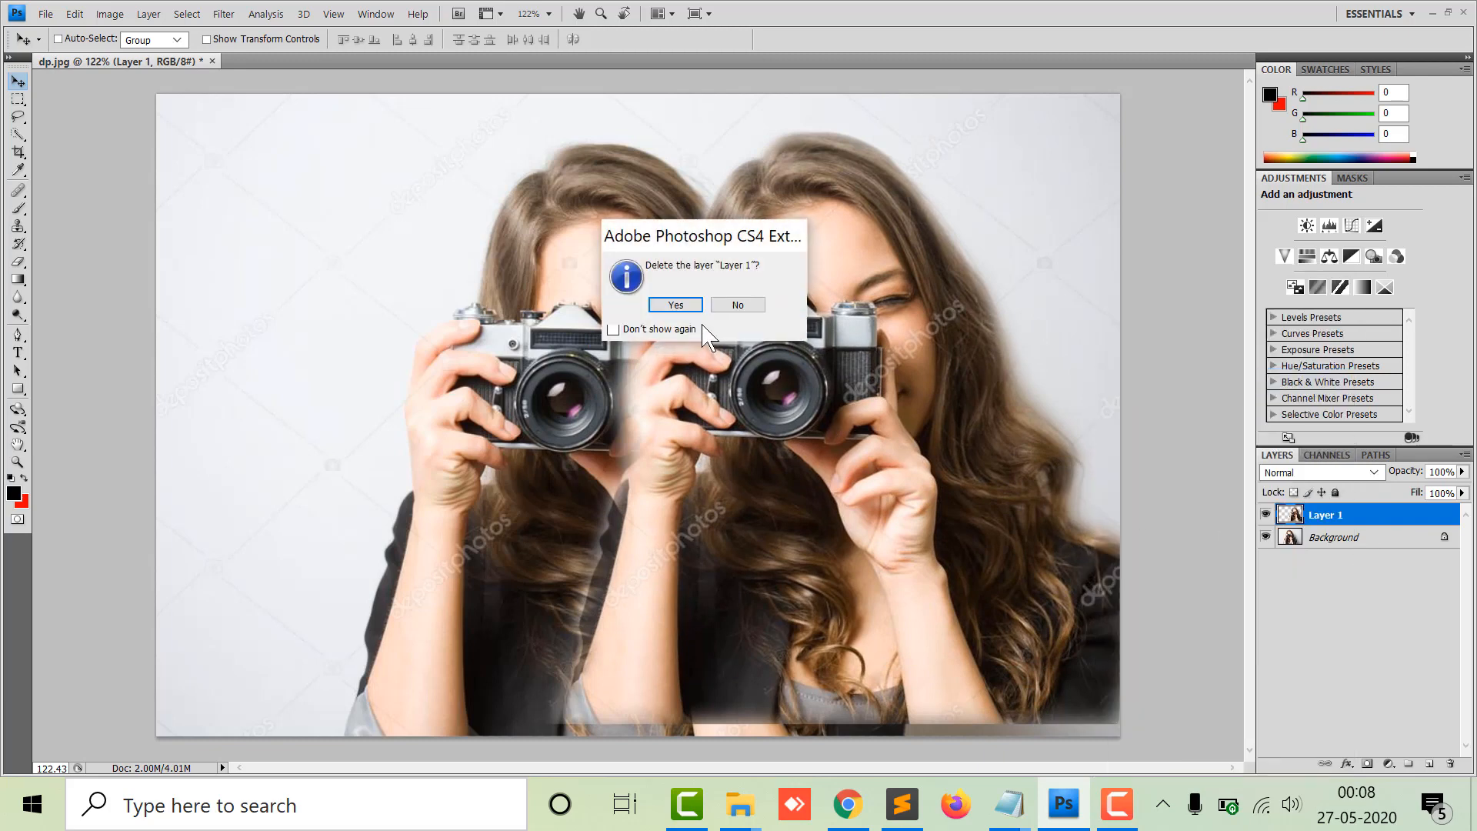
pyautogui.click(687, 304)
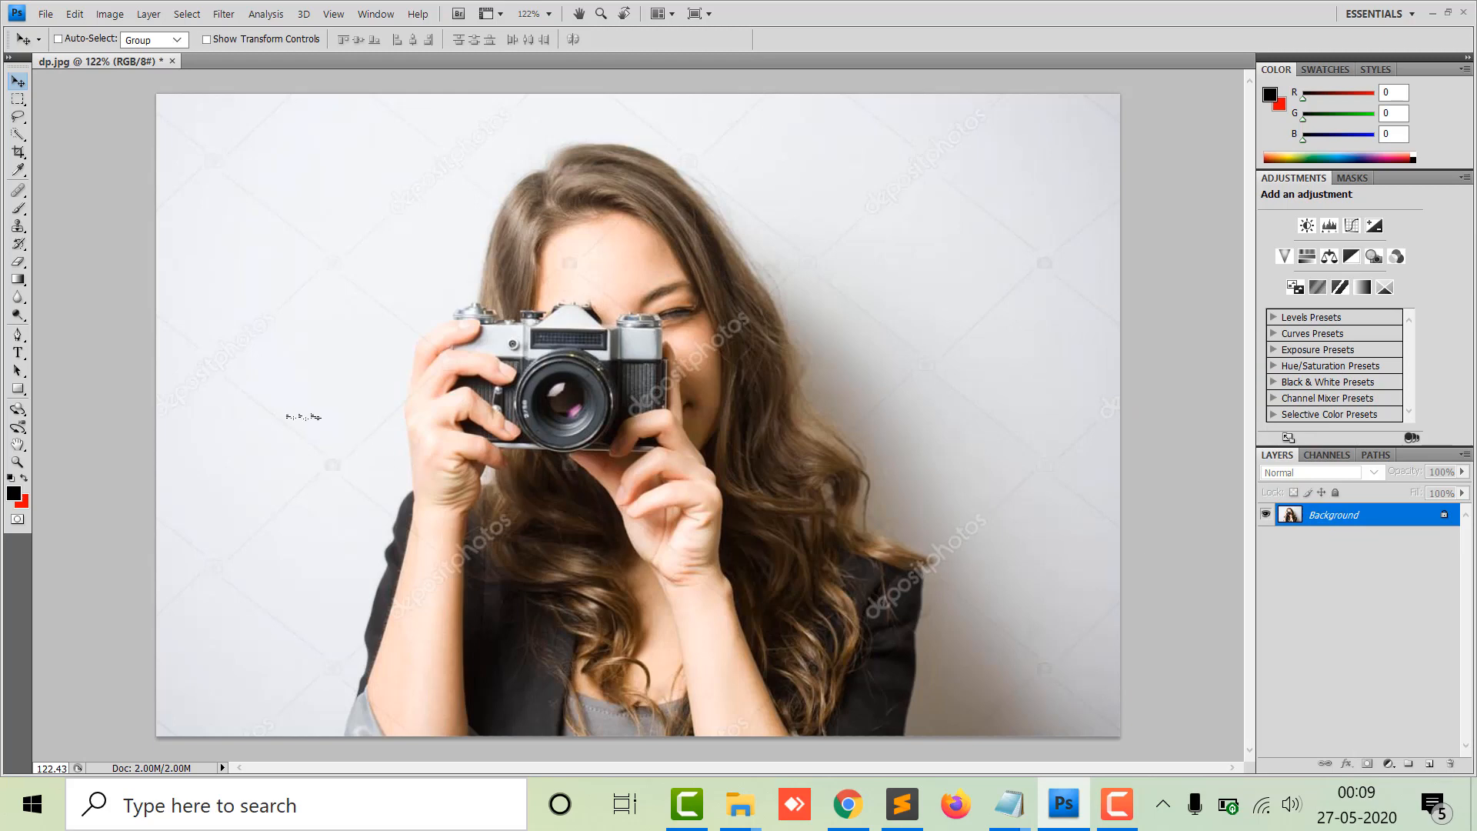
# Draw a freehand closed loop in the empty upper-left background with the Freeform Pen tool.
pyautogui.click(23, 336)
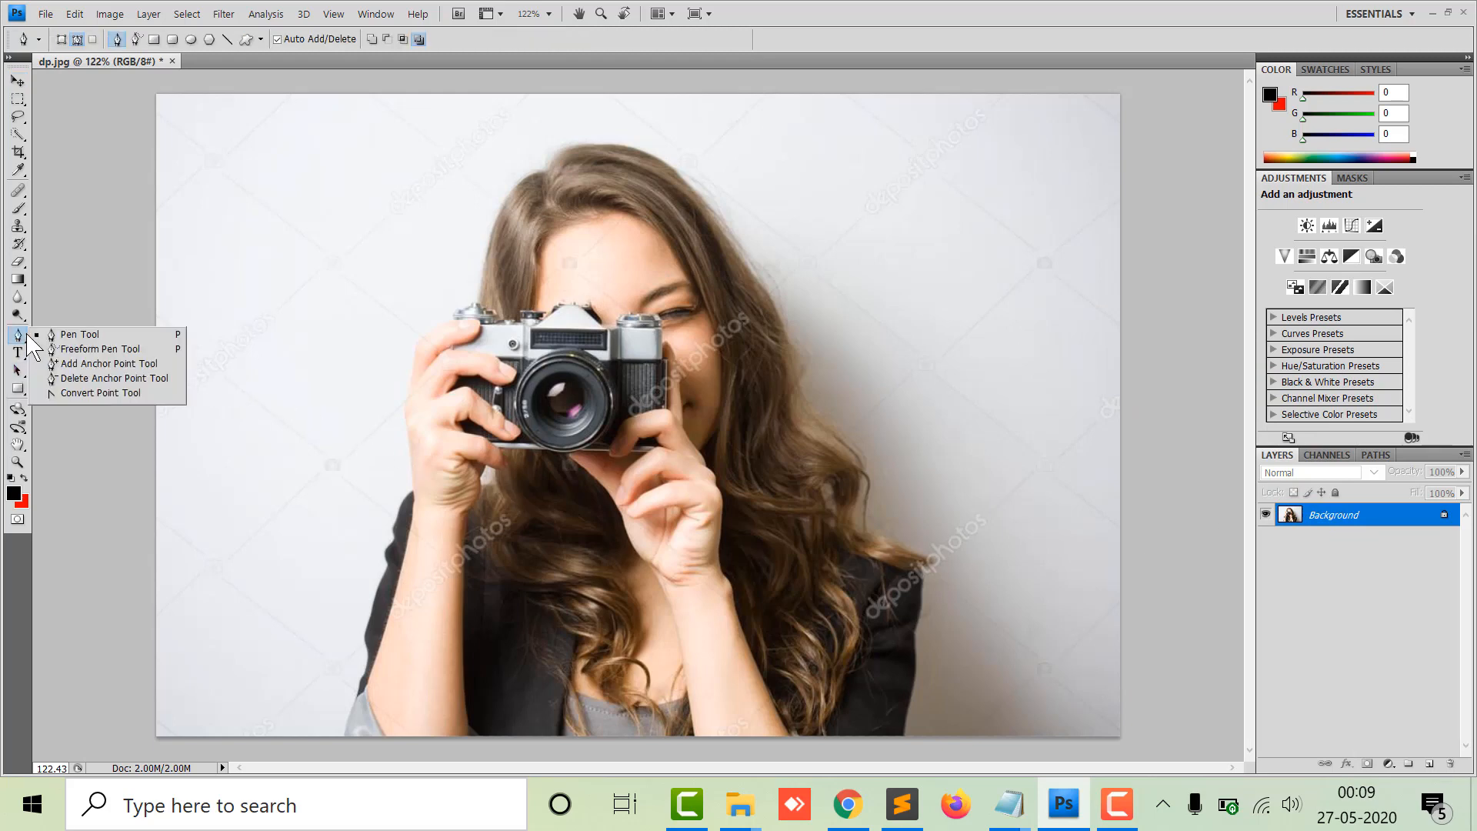
pyautogui.click(93, 349)
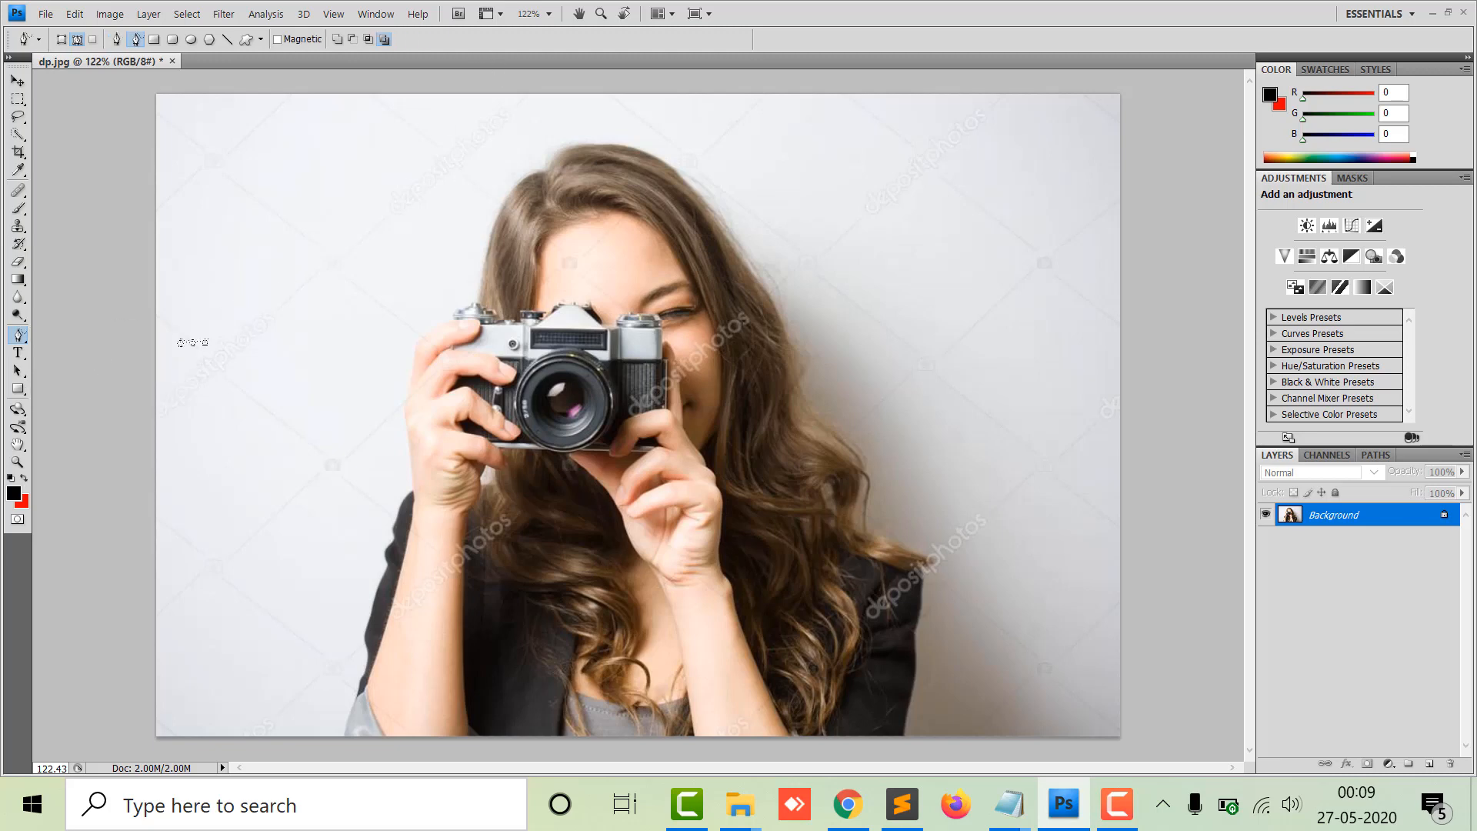
pyautogui.moveTo(186, 339); pyautogui.dragTo(214, 208)
pyautogui.moveTo(248, 157)
pyautogui.mouseDown()
pyautogui.moveTo(320, 114)
pyautogui.moveTo(375, 149)
pyautogui.moveTo(390, 252)
pyautogui.moveTo(376, 327)
pyautogui.moveTo(294, 423)
pyautogui.moveTo(223, 418)
pyautogui.moveTo(182, 338)
pyautogui.mouseUp()
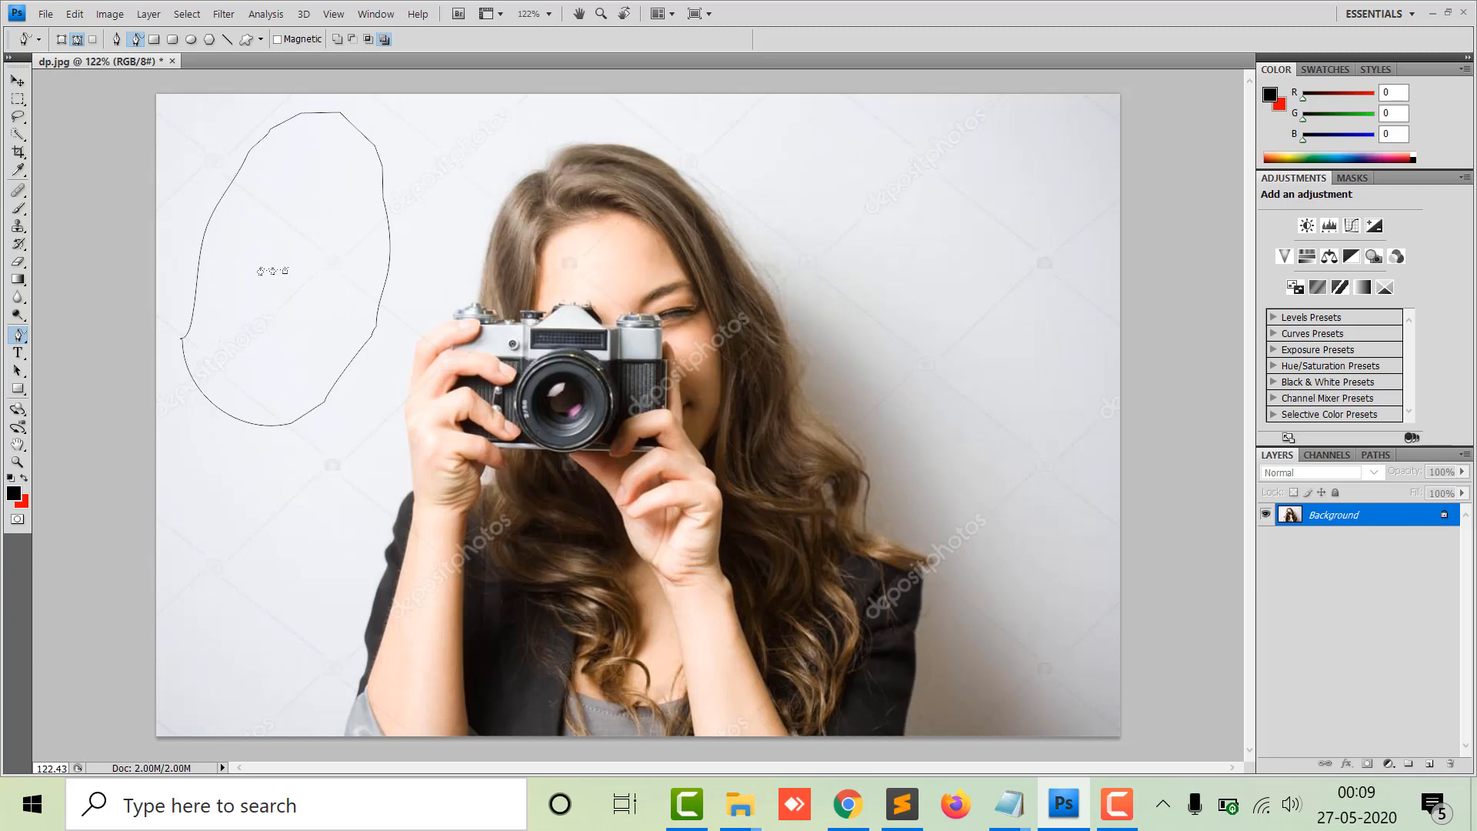
# Add anchor points to the freeform path and drag them outward to reshape its outline.
pyautogui.rightClick(19, 336)
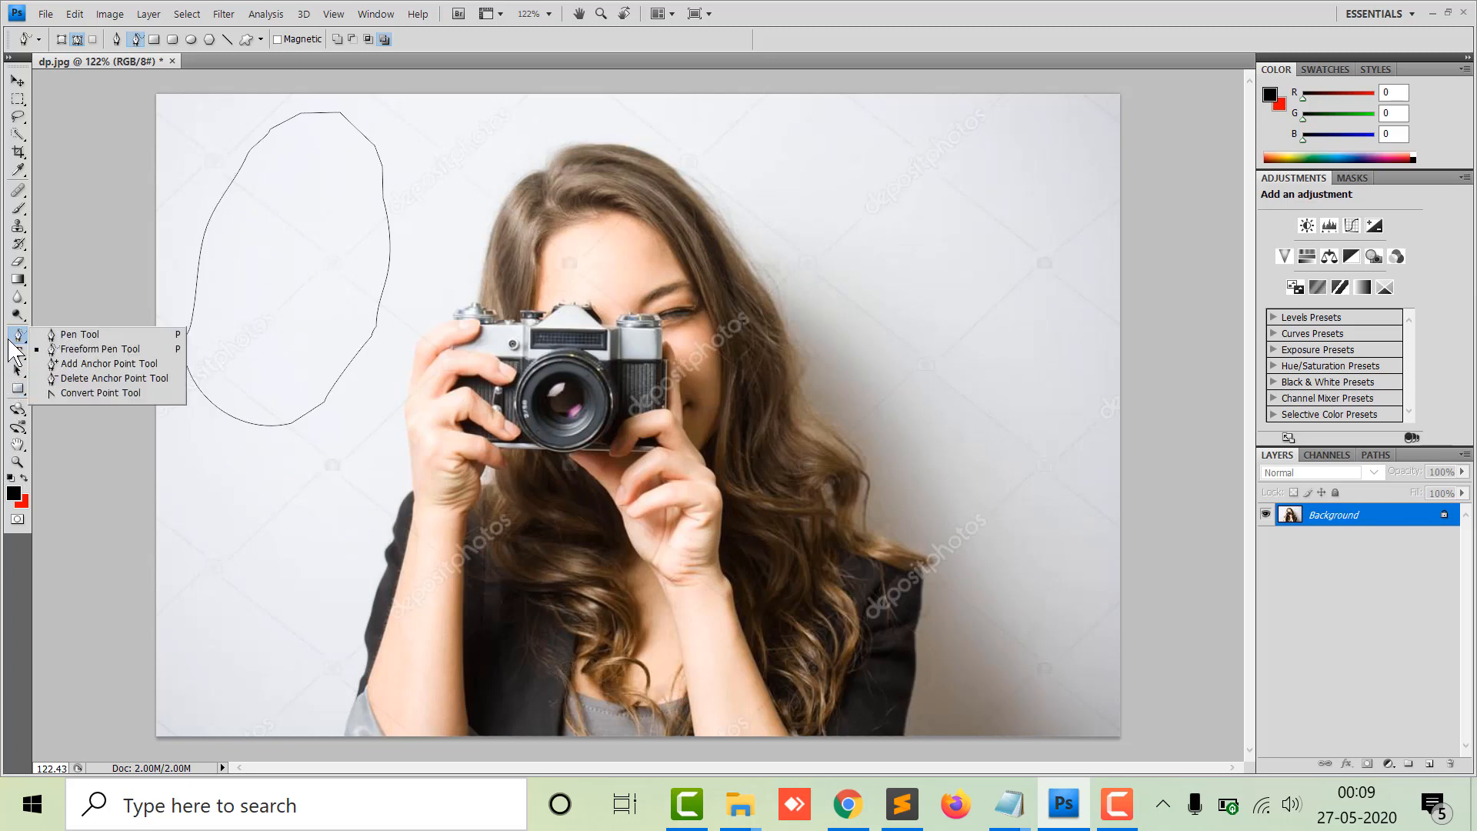
pyautogui.click(89, 365)
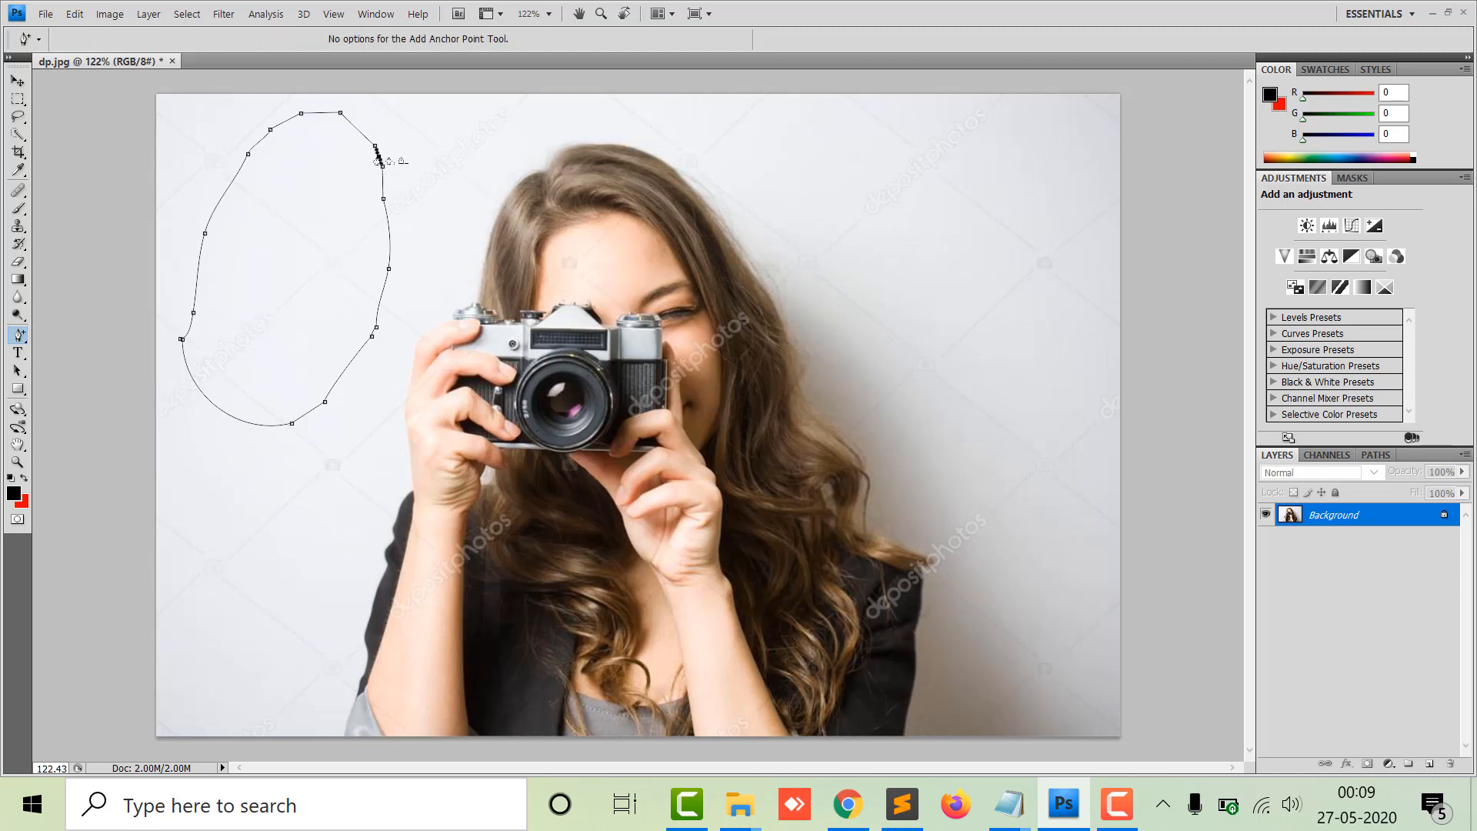
pyautogui.moveTo(380, 157); pyautogui.dragTo(431, 149)
pyautogui.moveTo(224, 416); pyautogui.dragTo(187, 519)
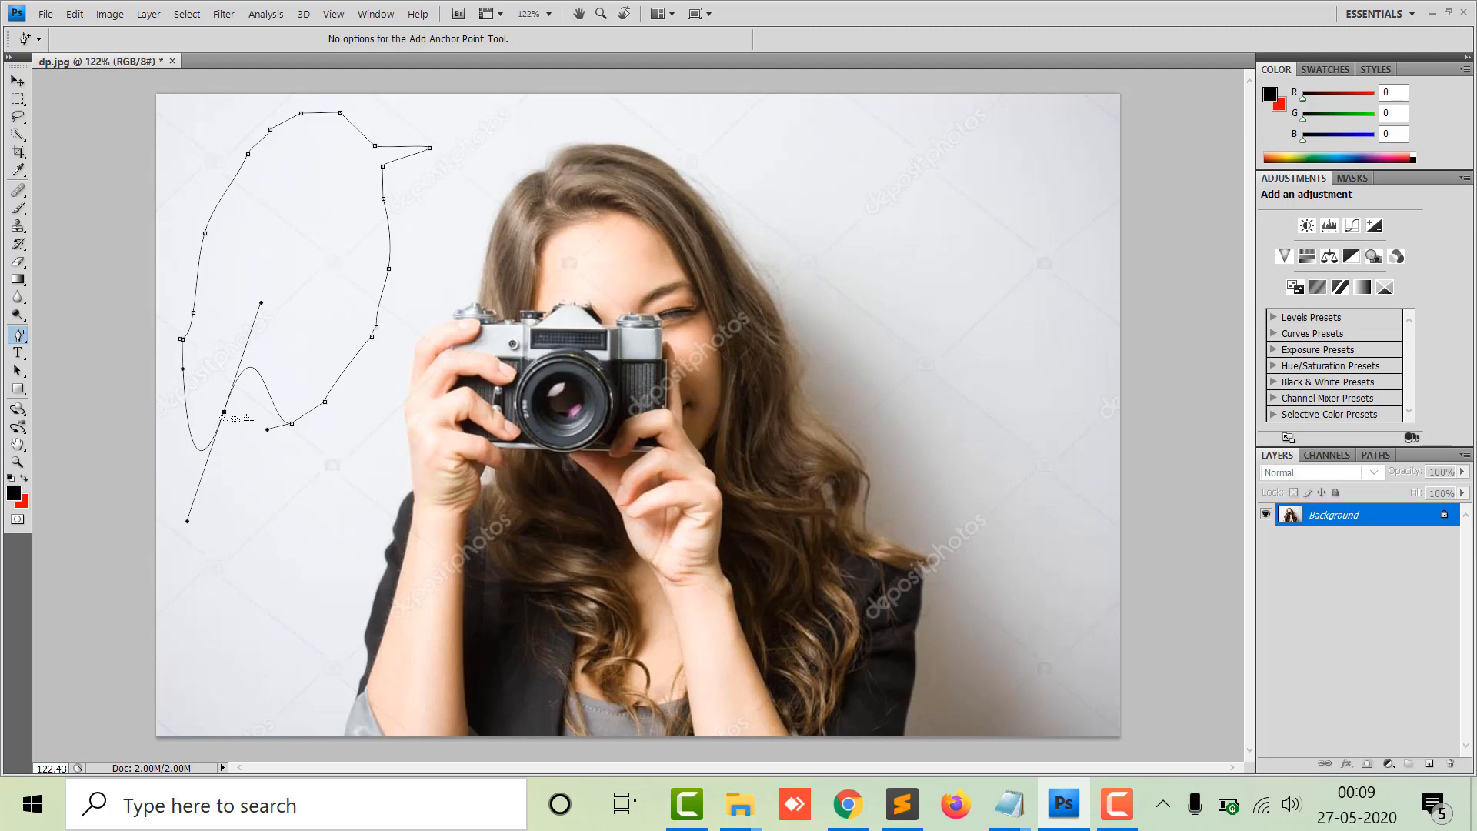
pyautogui.moveTo(224, 413); pyautogui.dragTo(213, 590)
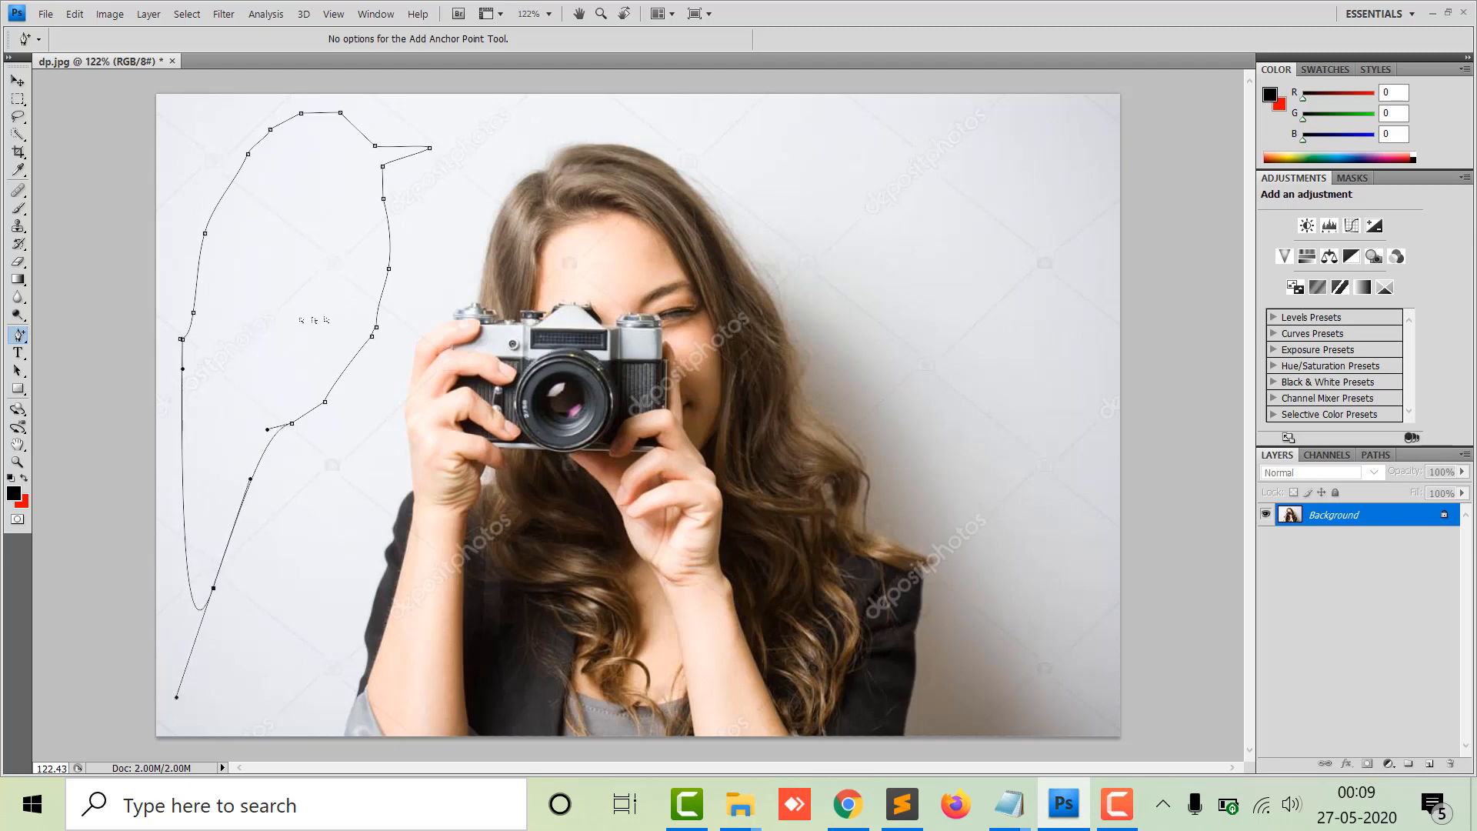
# Remove several anchor points along the lower part of the path with the Delete Anchor Point Tool.
pyautogui.click(18, 335)
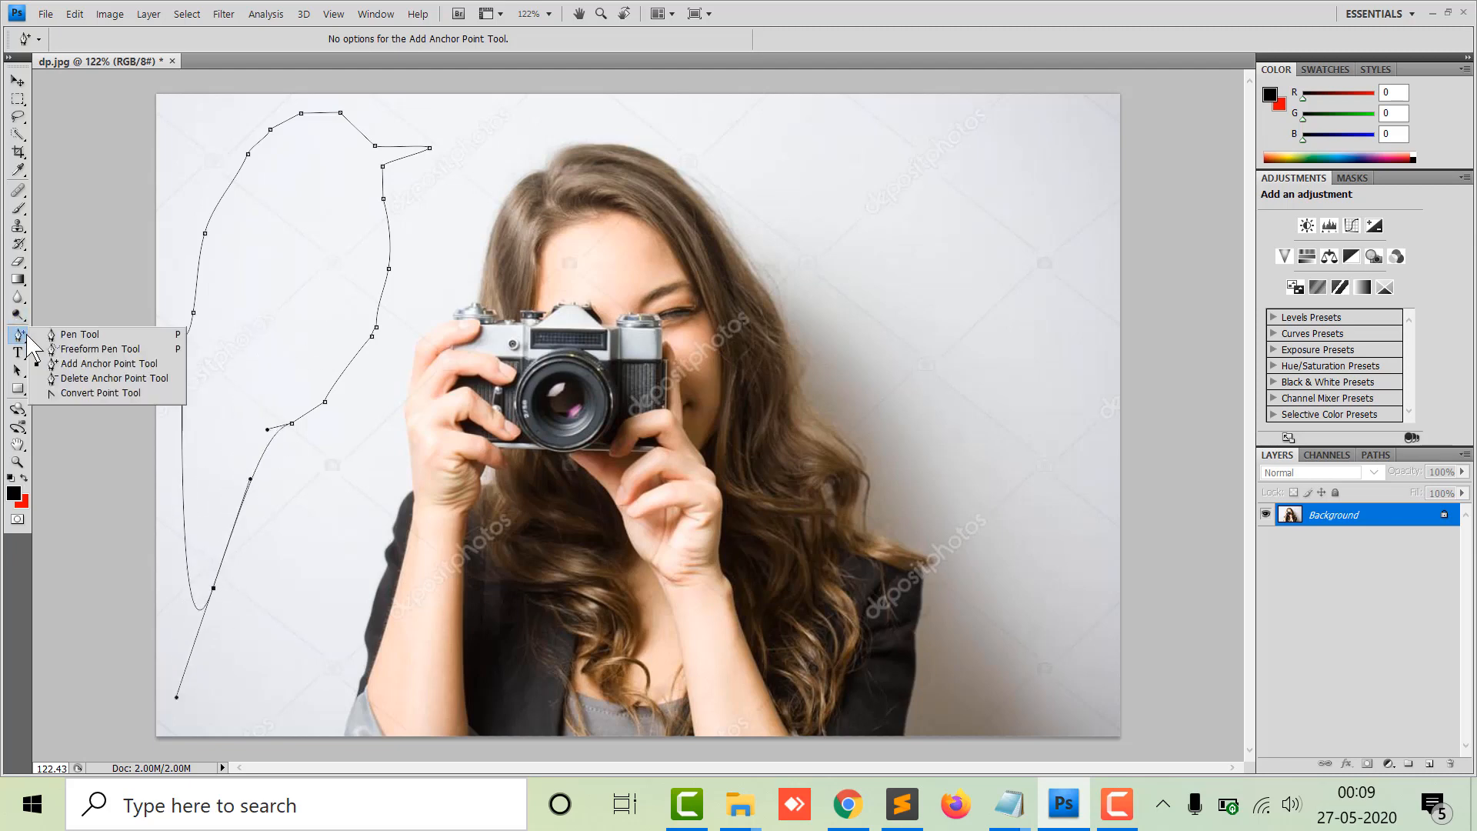
pyautogui.click(84, 377)
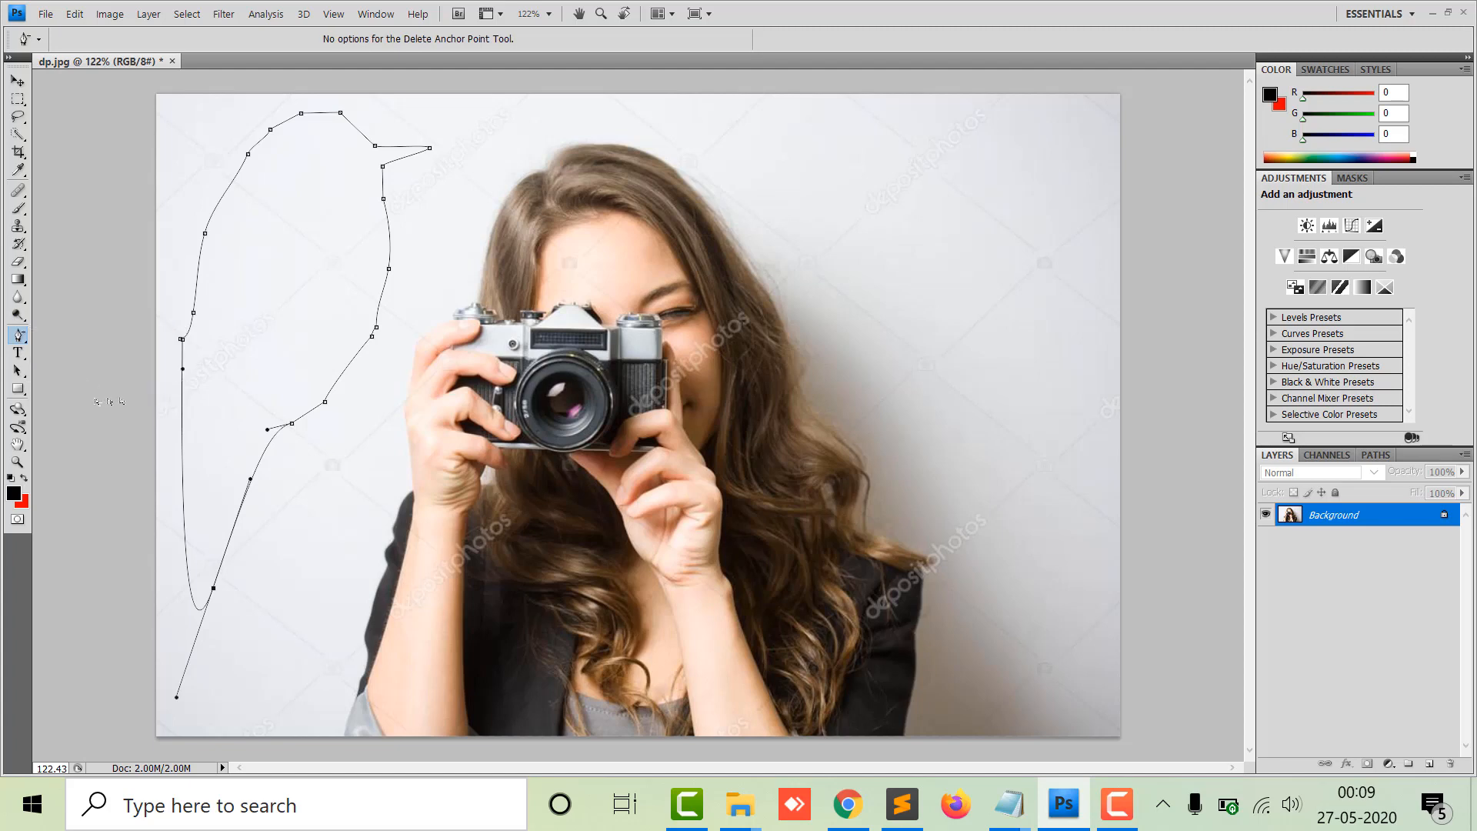
pyautogui.click(213, 590)
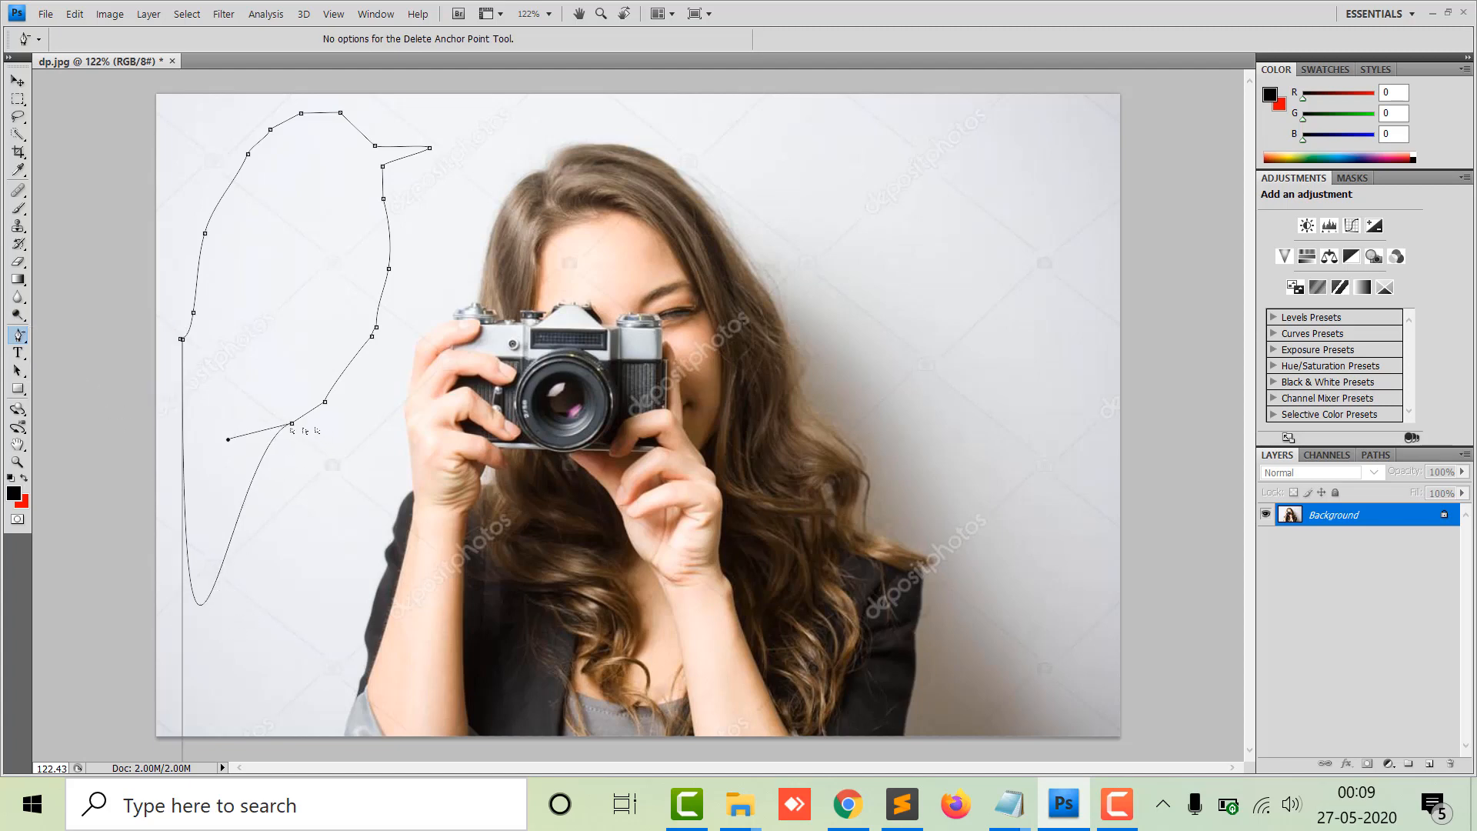
pyautogui.click(291, 424)
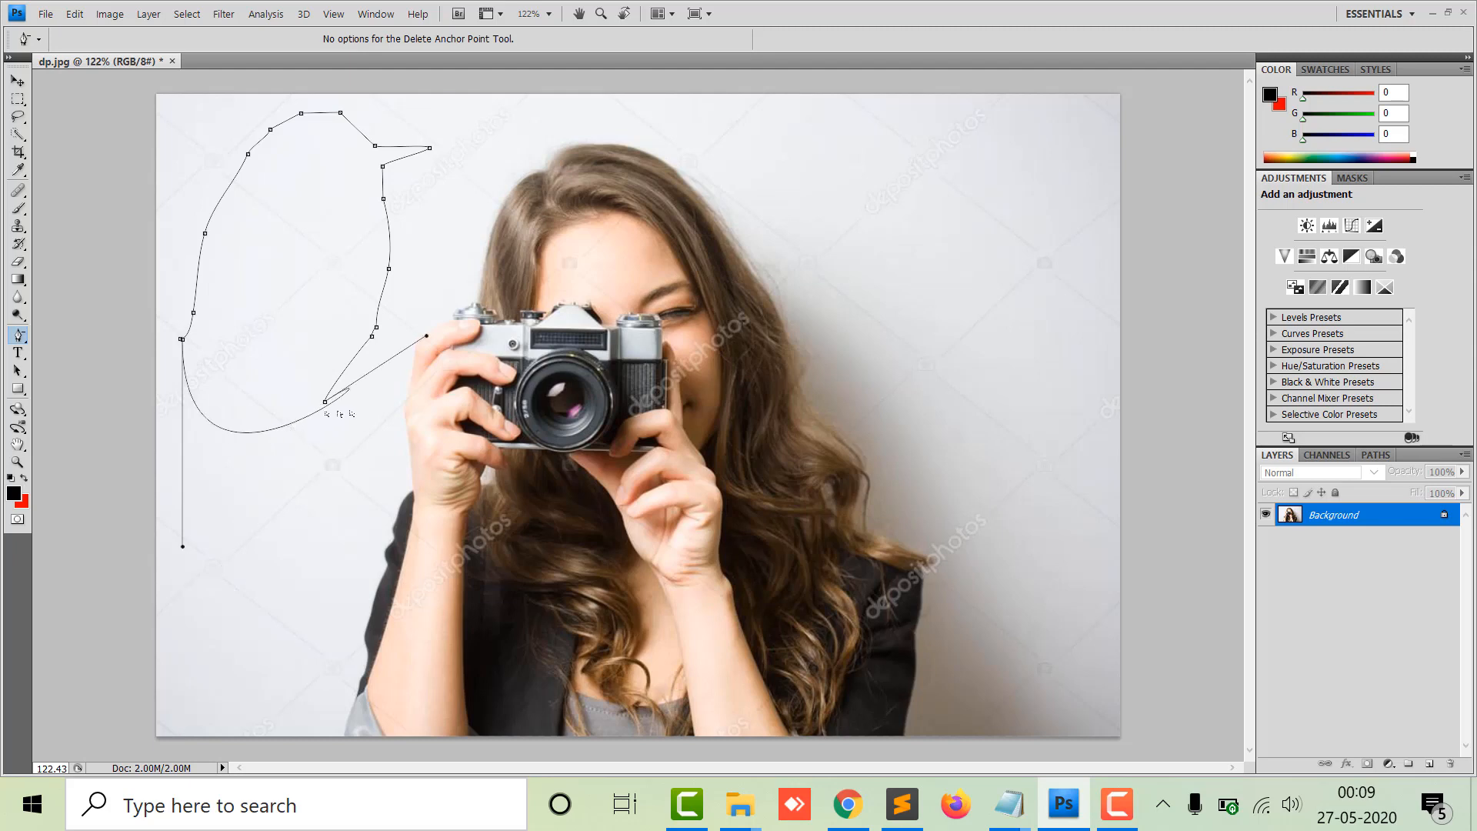
pyautogui.click(325, 403)
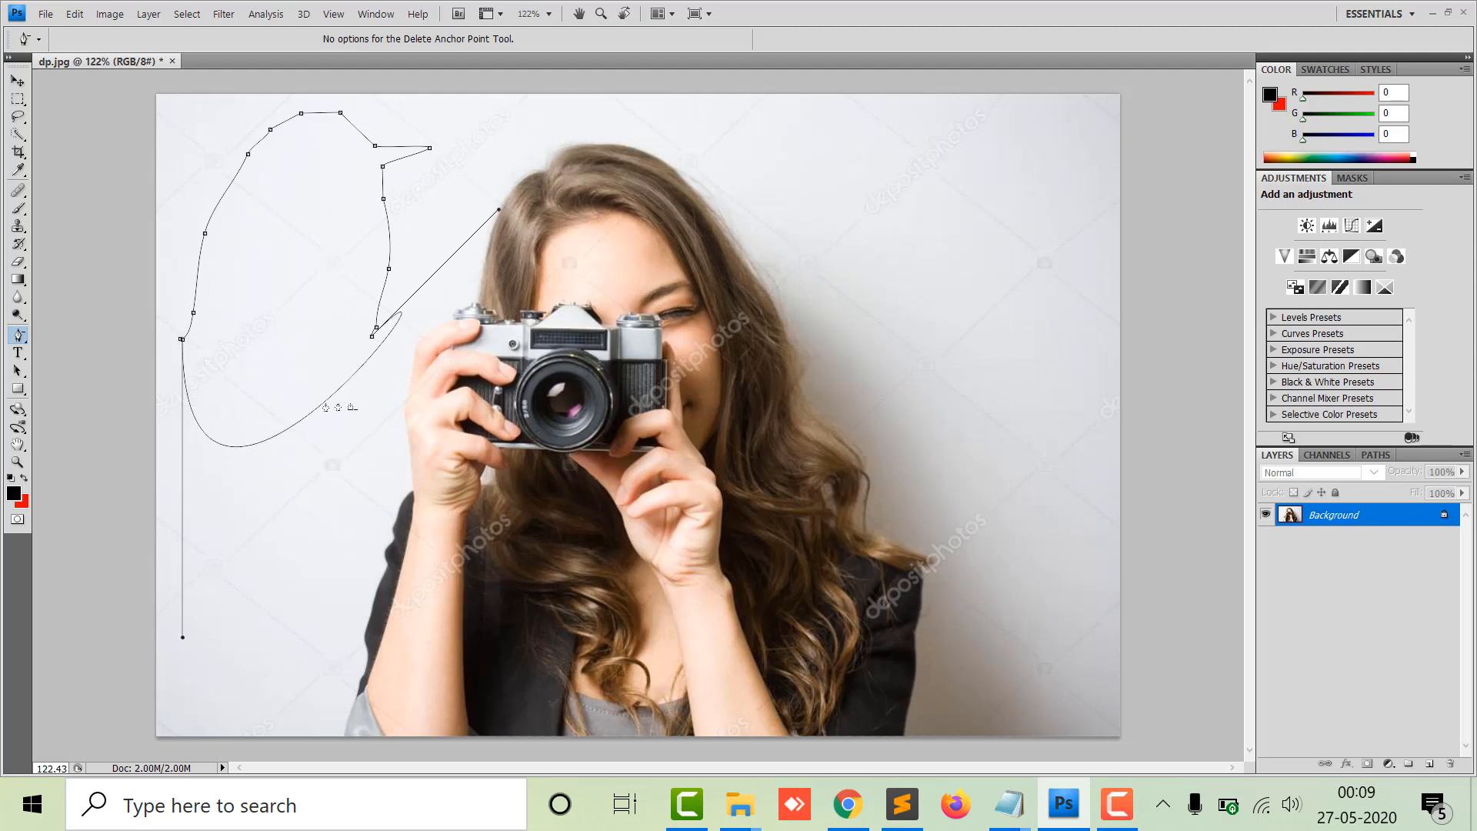
pyautogui.click(372, 336)
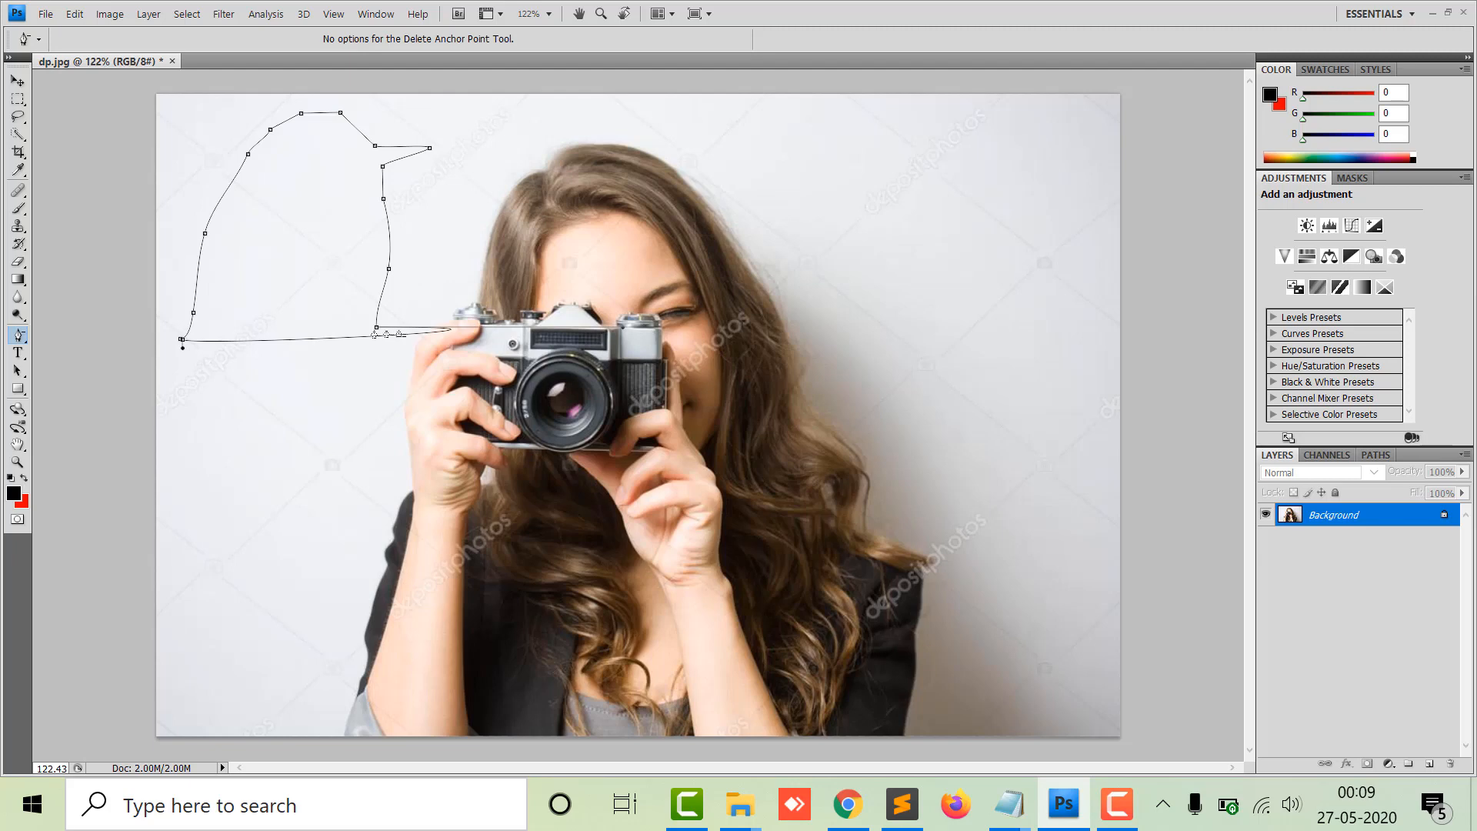
pyautogui.click(377, 329)
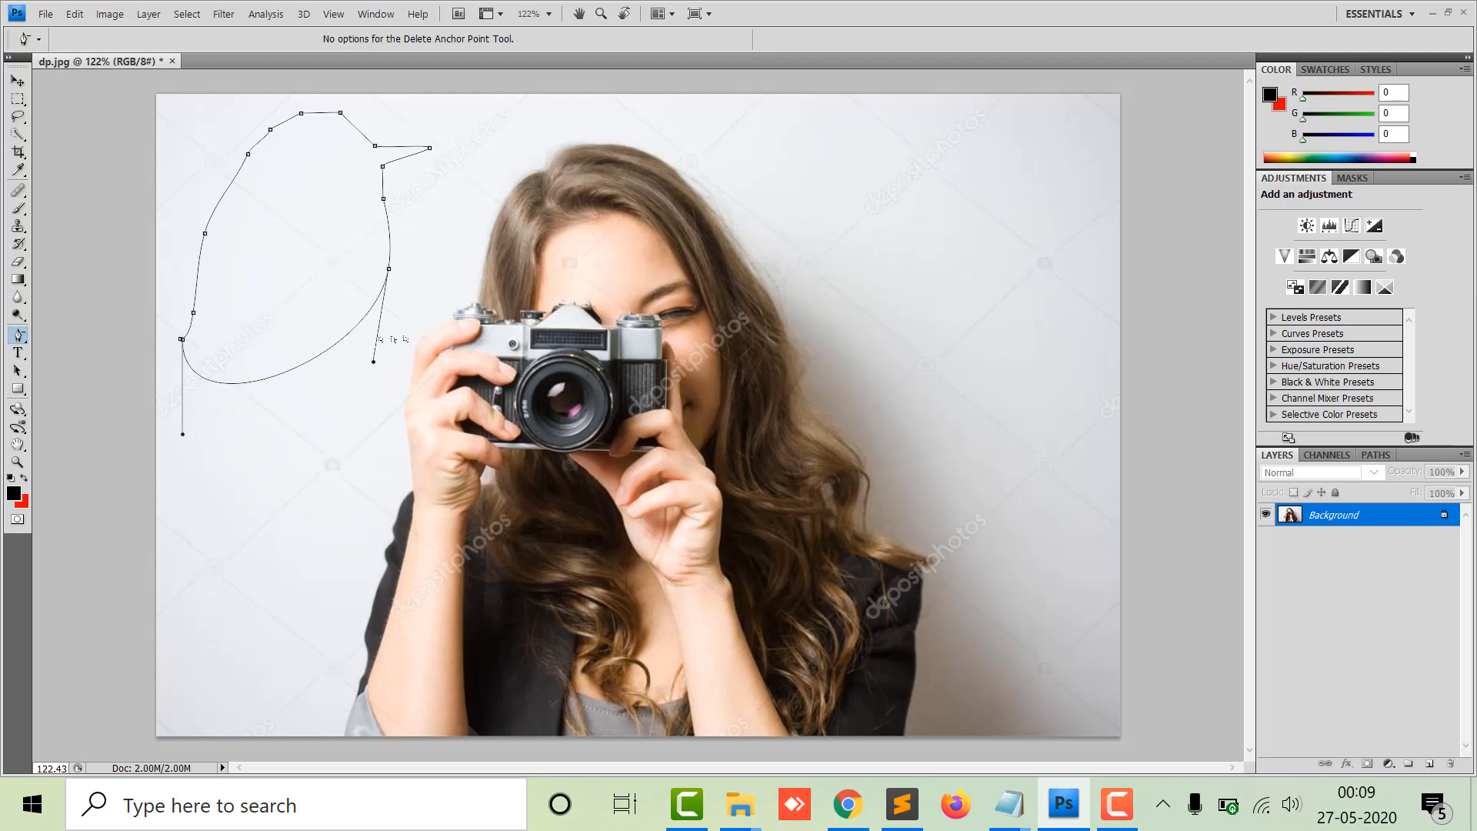
# Add an anchor on the path's lower curve and drag it downward to reshape the path.
pyautogui.click(16, 340)
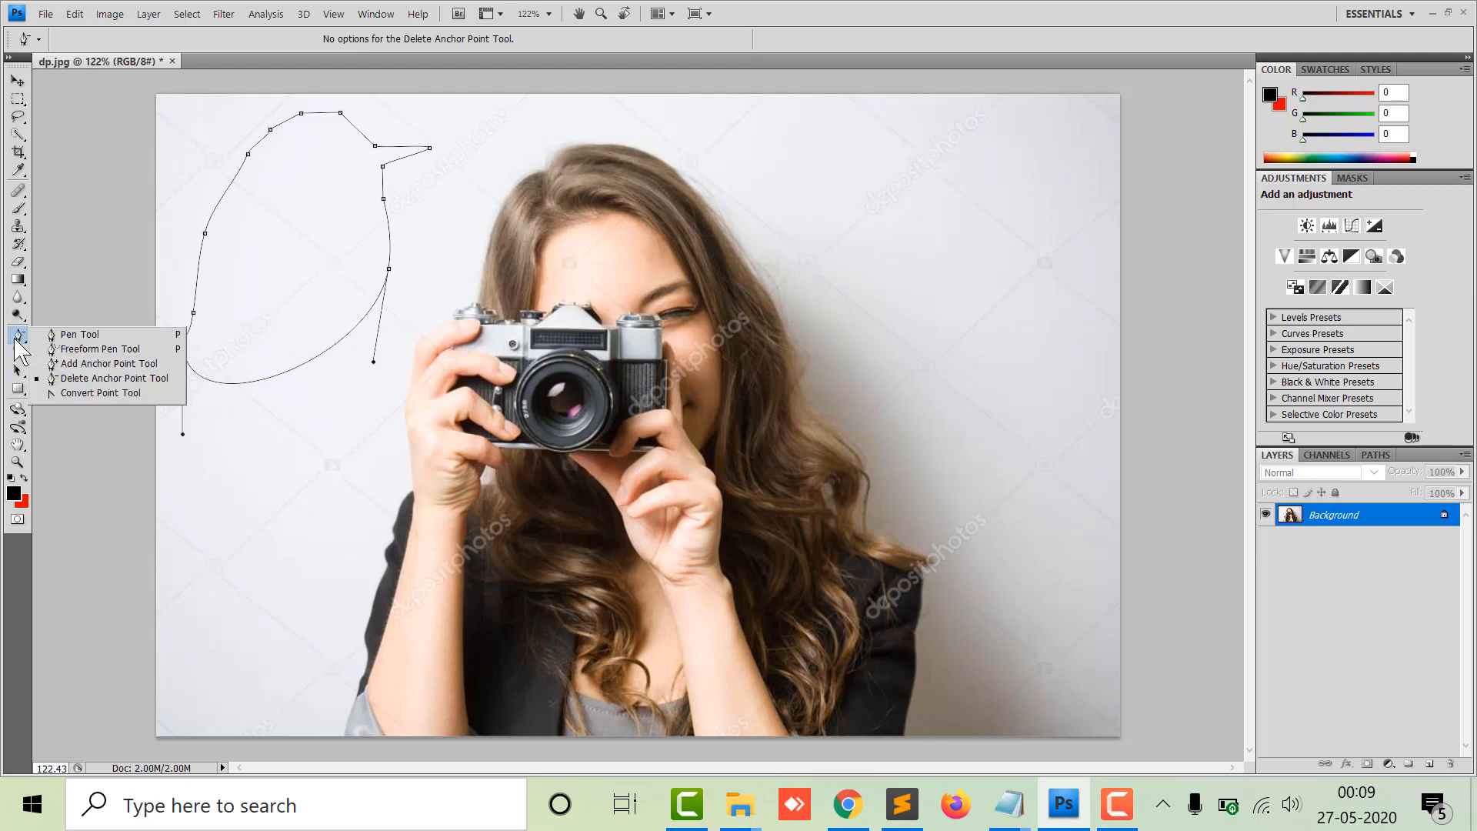
pyautogui.click(100, 363)
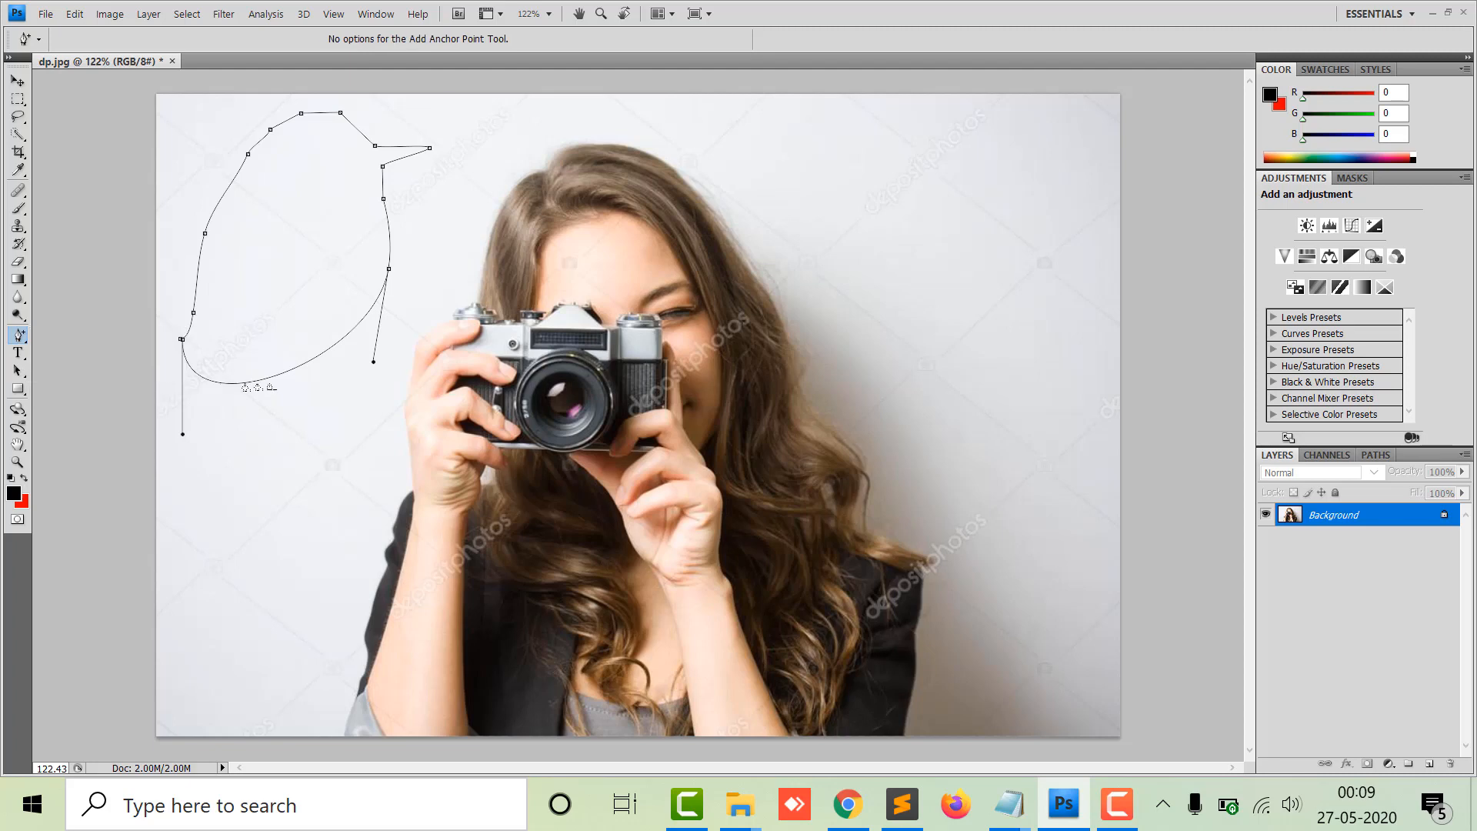
pyautogui.click(244, 383)
pyautogui.moveTo(245, 383); pyautogui.dragTo(222, 563)
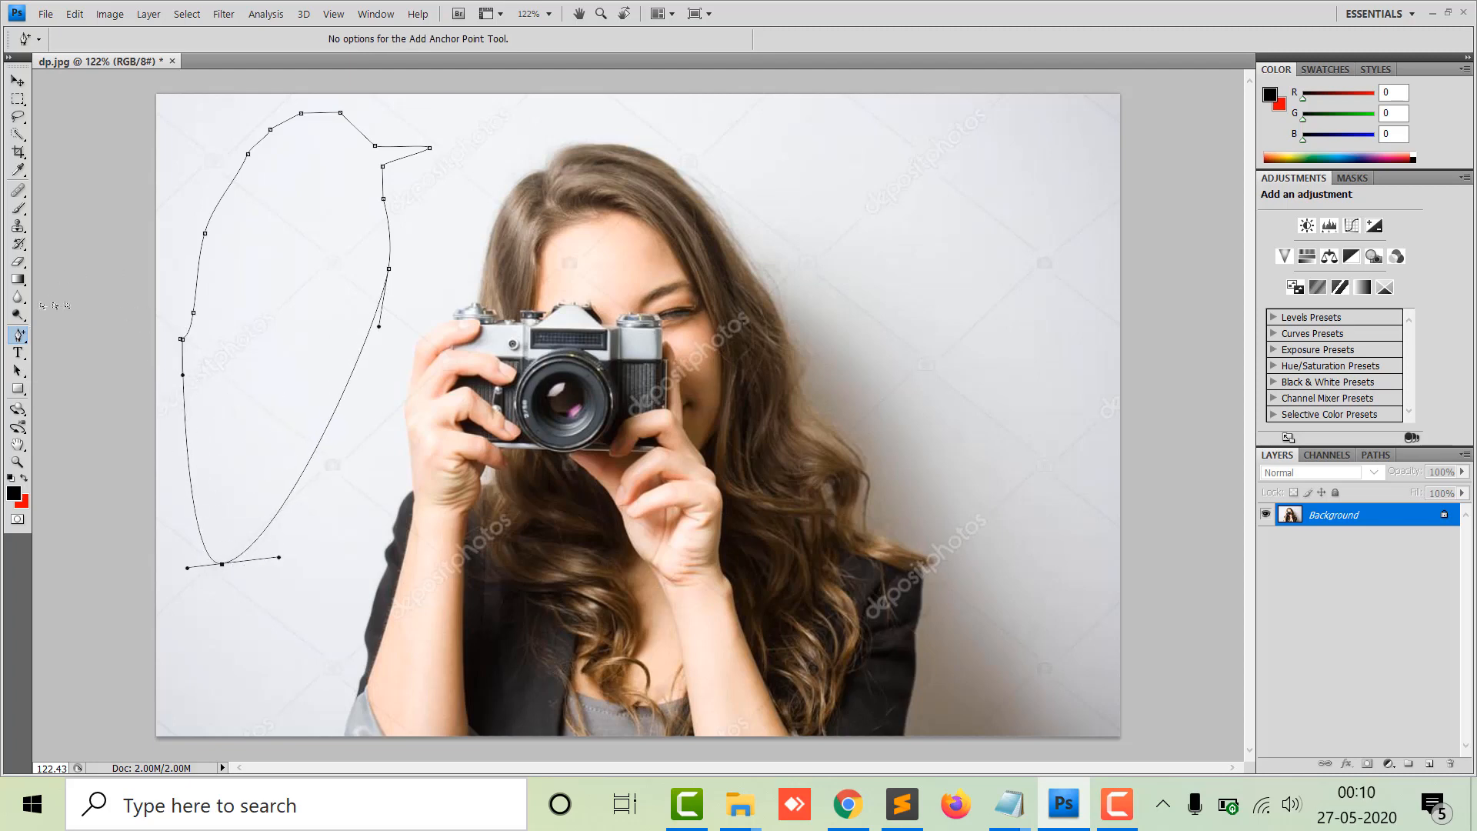
# Delete and drag anchor points along the path's left side to reshape it with the Delete Anchor Point Tool.
pyautogui.click(19, 335)
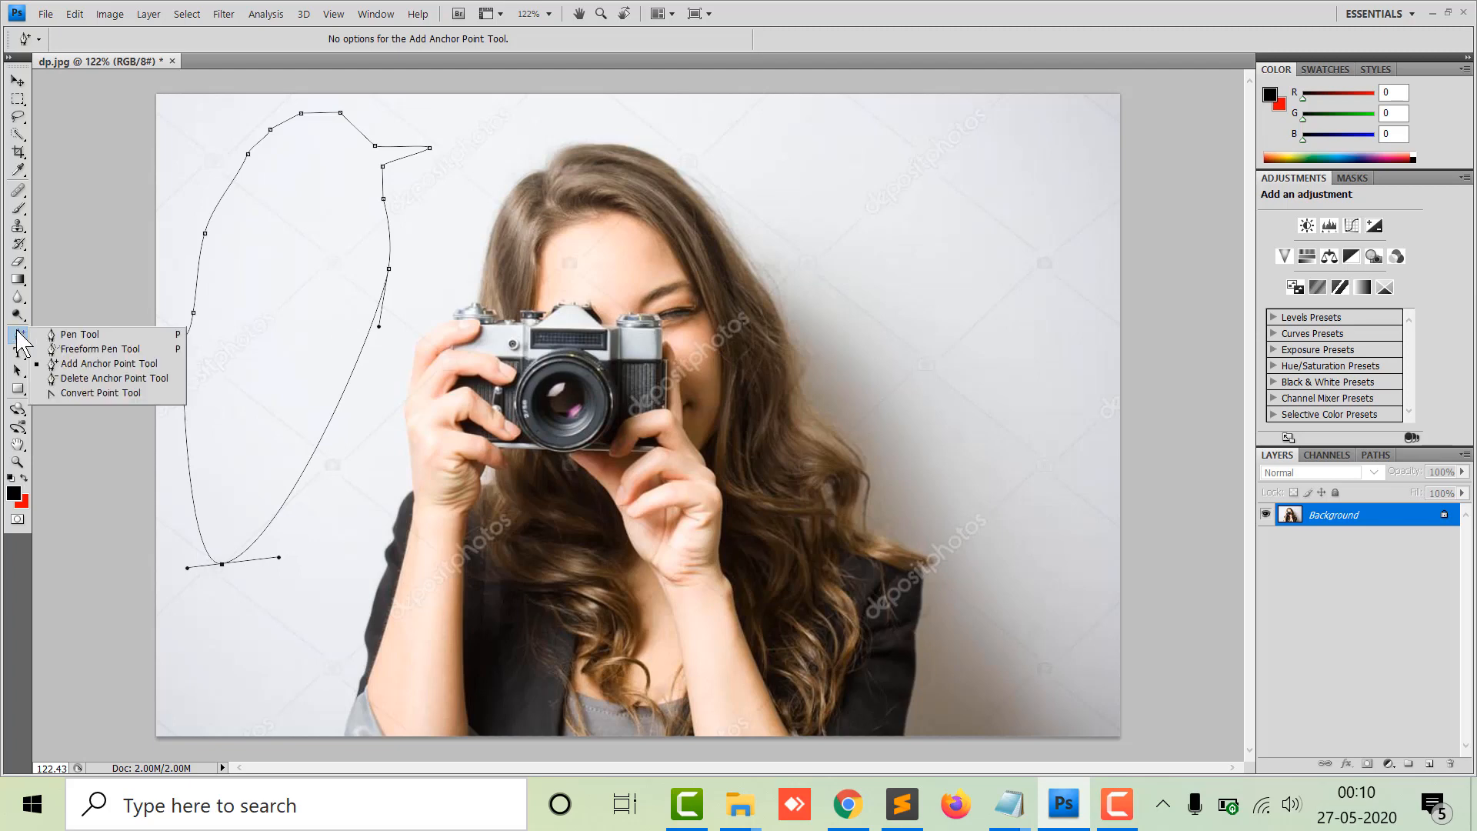
pyautogui.click(108, 378)
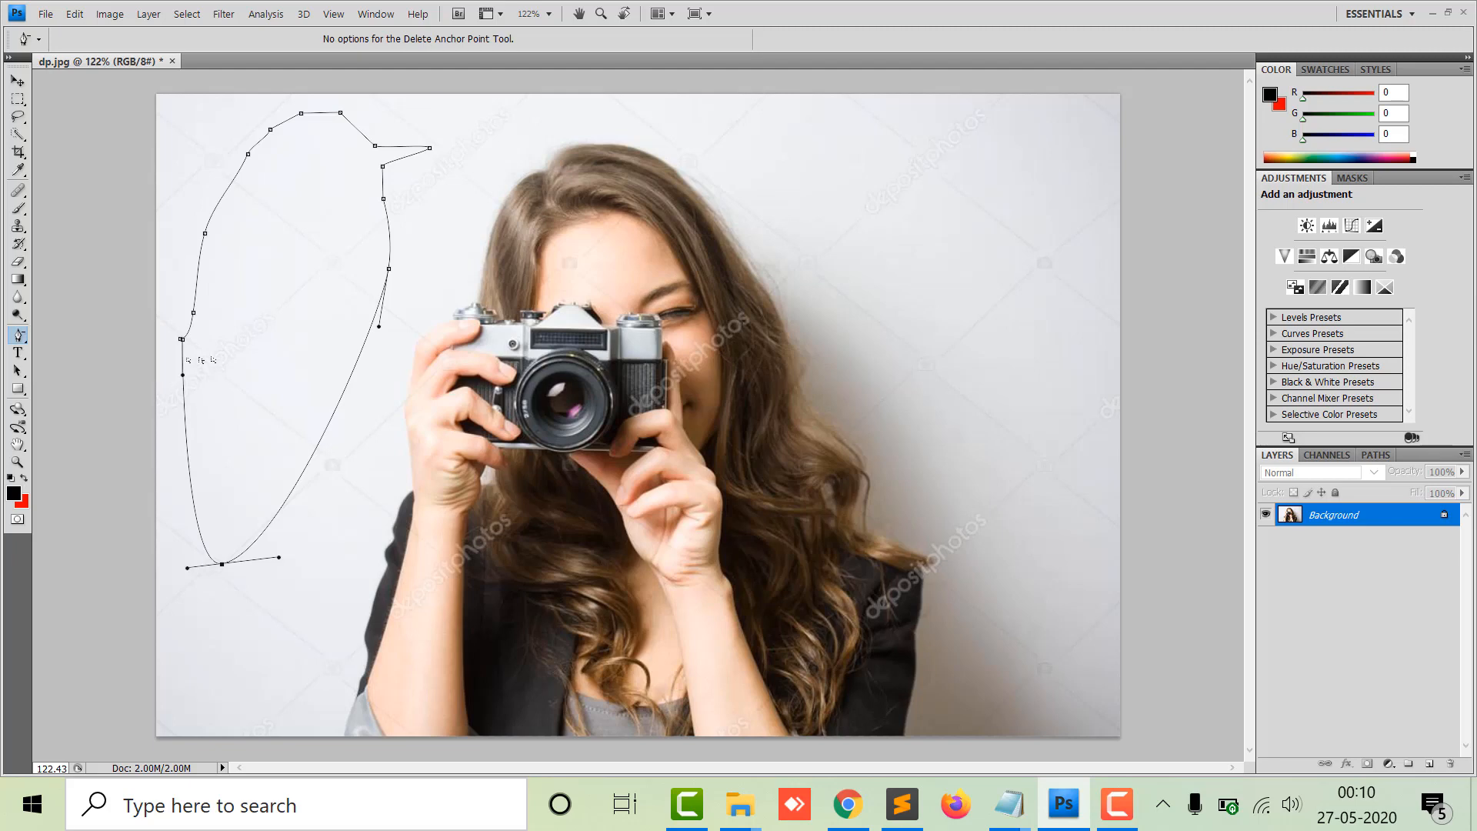
pyautogui.moveTo(193, 312); pyautogui.dragTo(168, 174)
pyautogui.click(229, 327)
pyautogui.click(198, 339)
pyautogui.click(197, 337)
pyautogui.click(201, 341)
pyautogui.moveTo(230, 339); pyautogui.dragTo(249, 527)
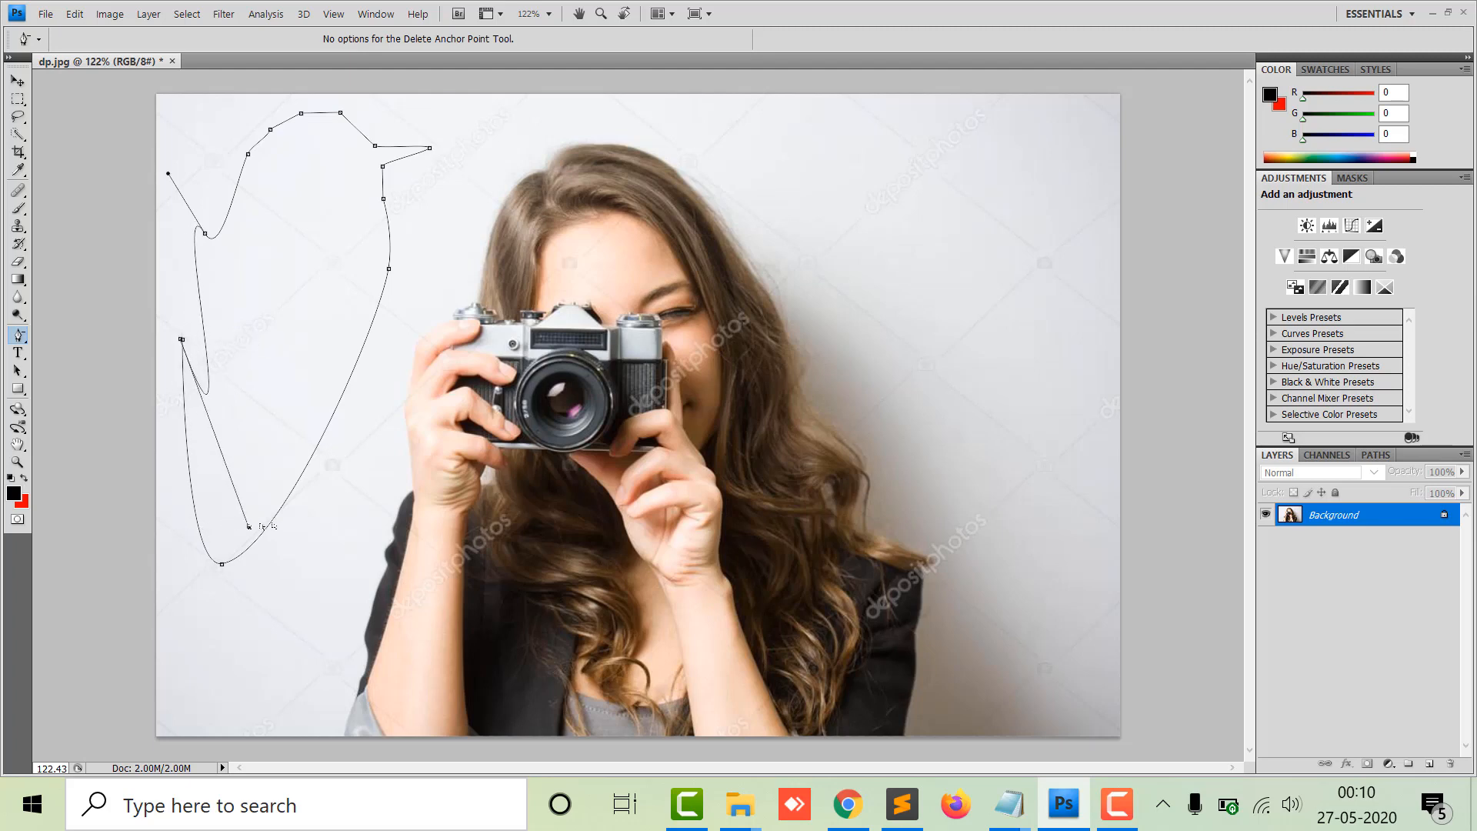
# Open the pen tool group to switch to another path-editing tool.
pyautogui.rightClick(19, 335)
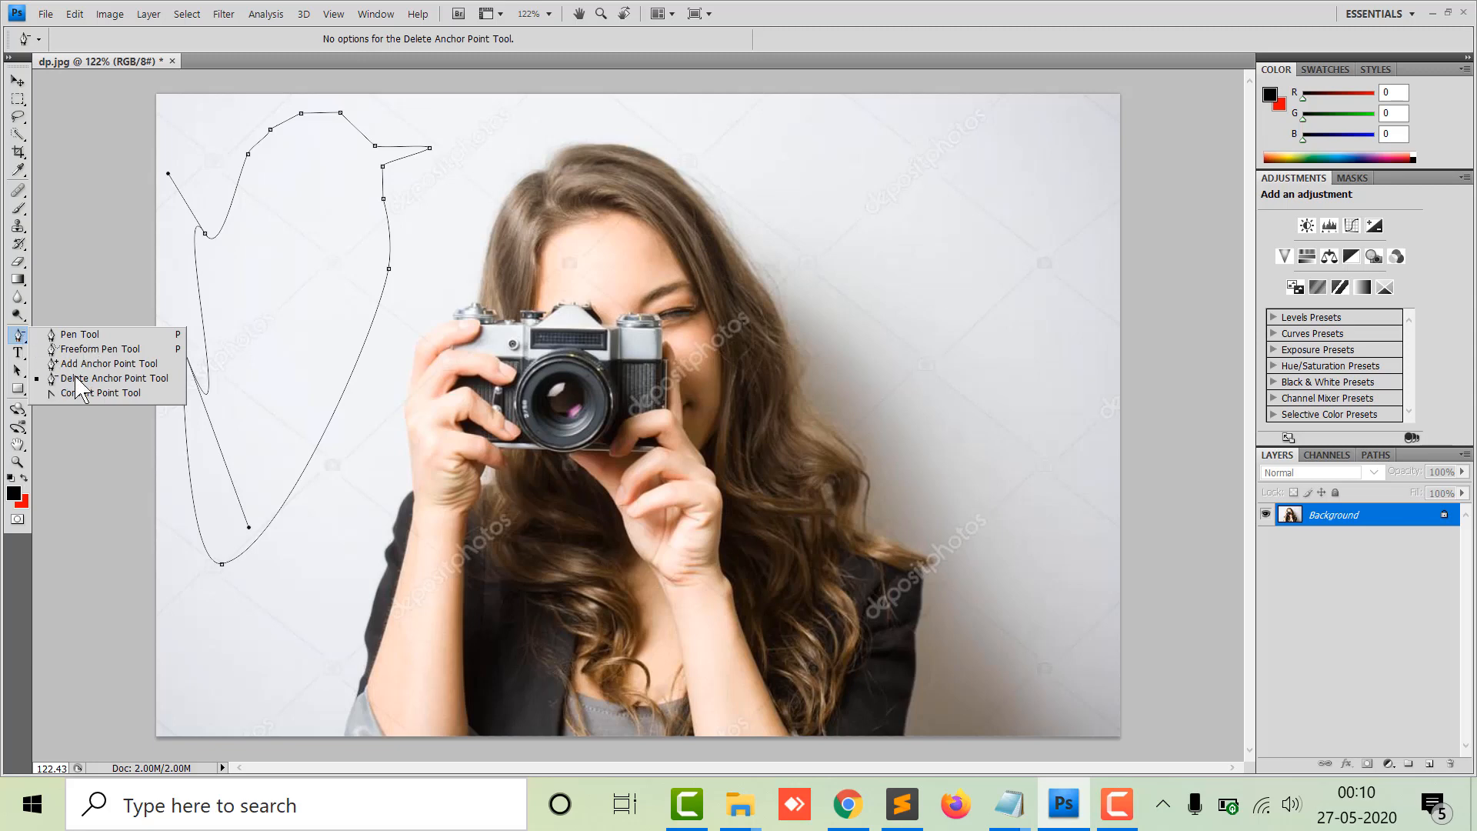